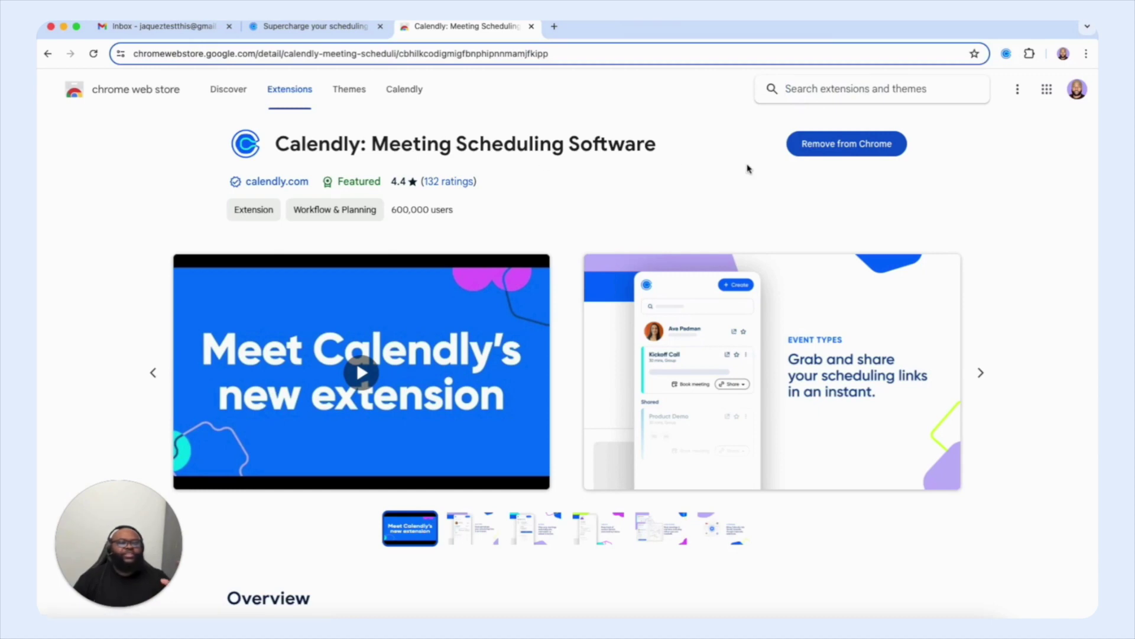
Step: Close the Chrome Web Store tab once the Calendly extension is installed
left_click(531, 26)
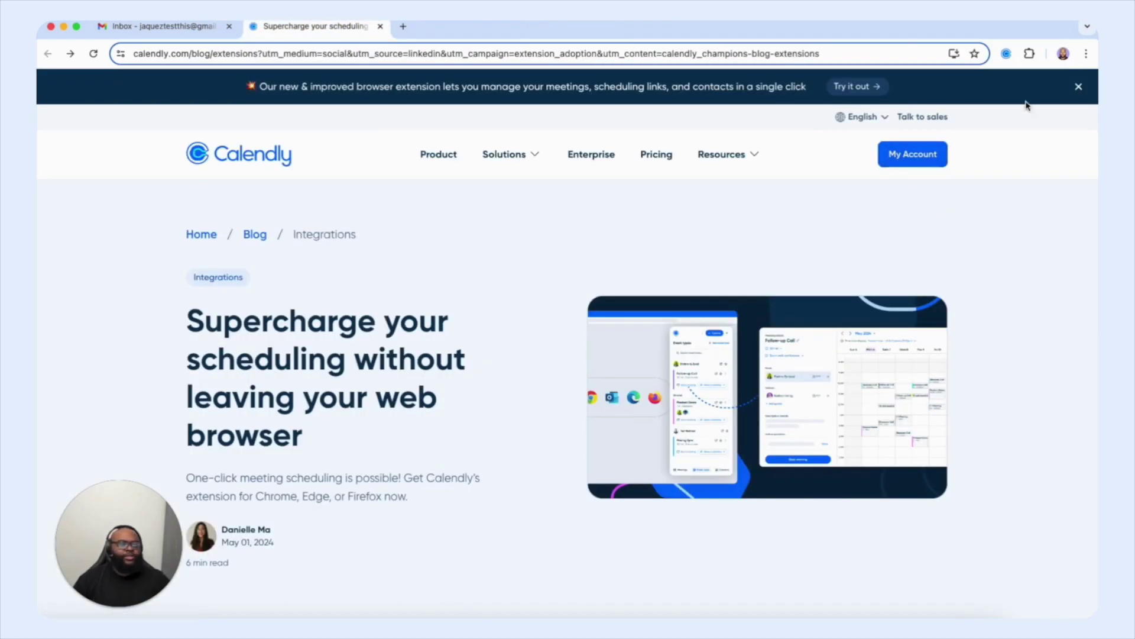
Step: Open the Calendly extension panel and go to Settings from its account menu
left_click(1007, 55)
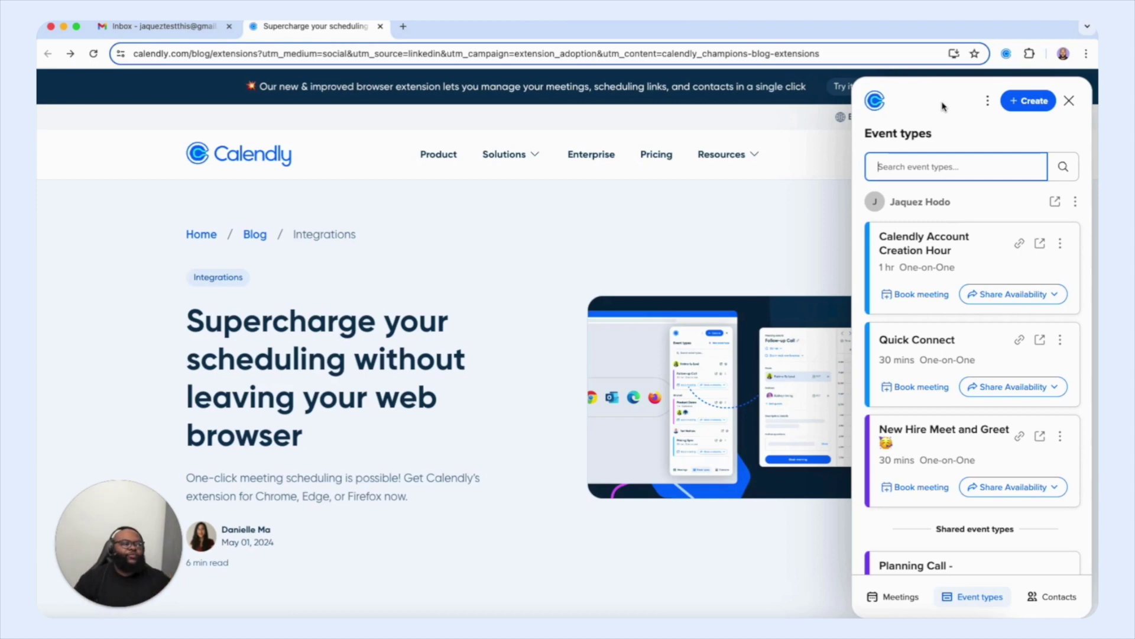
left_click(988, 107)
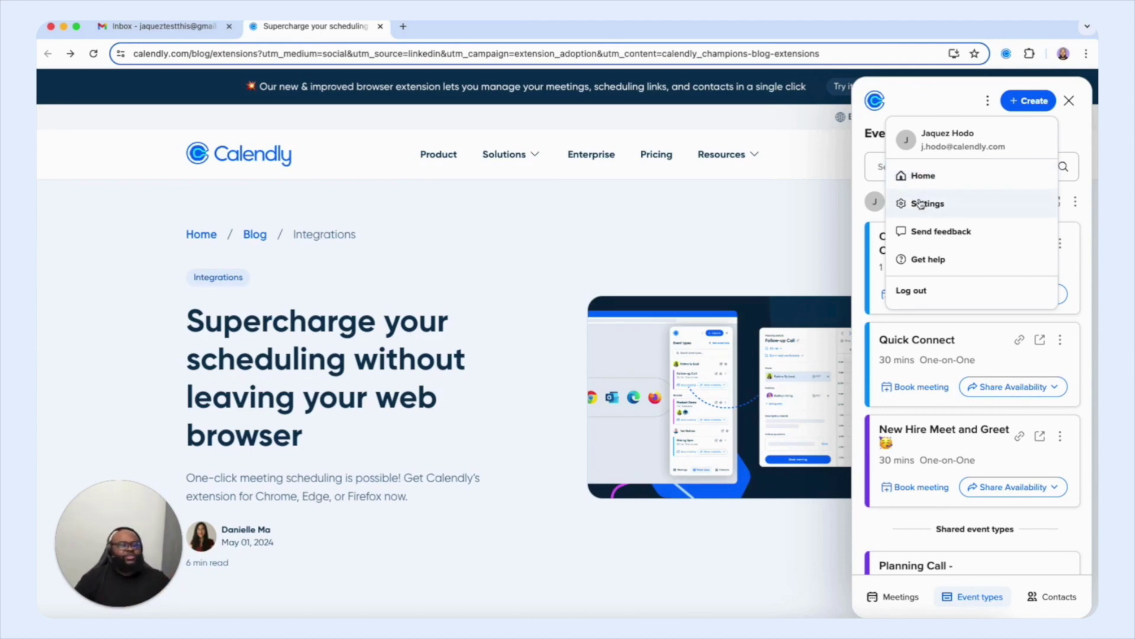
left_click(920, 203)
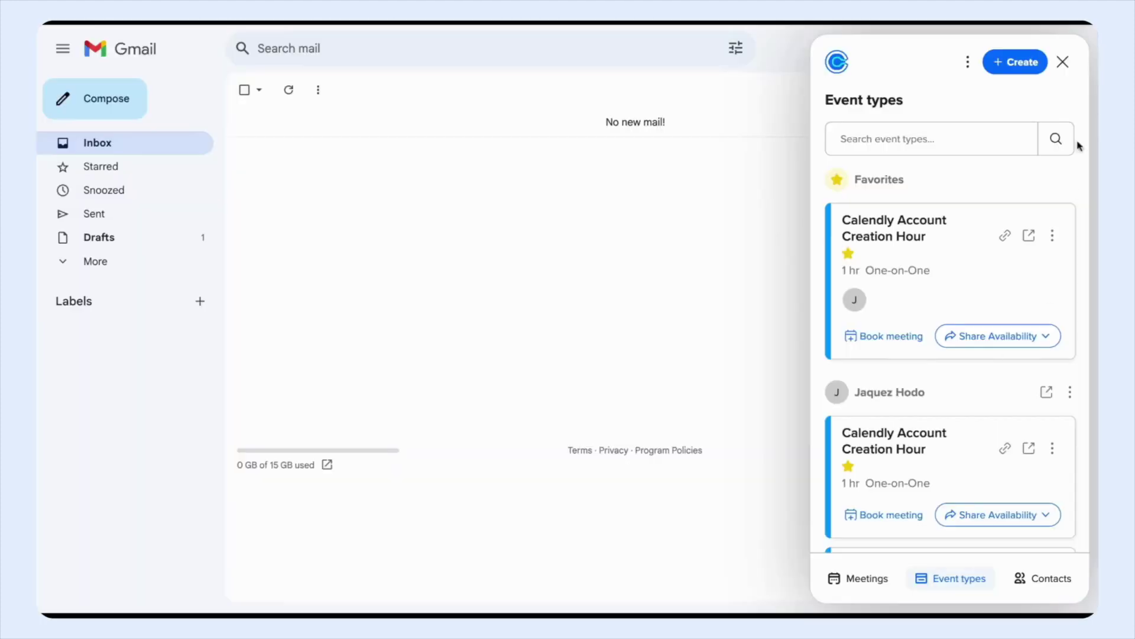
Step: Close the side panel, drag the floating Calendly launcher onto Gmail's top bar, and reopen it
left_click(1063, 61)
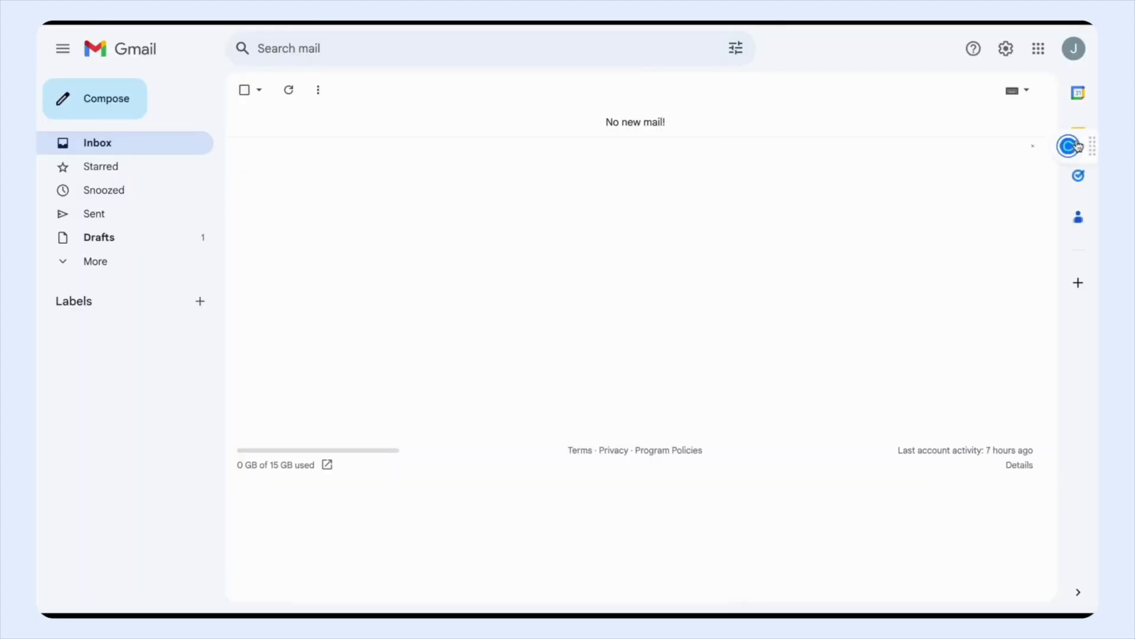
left_click_drag(1086, 142, 1055, 36)
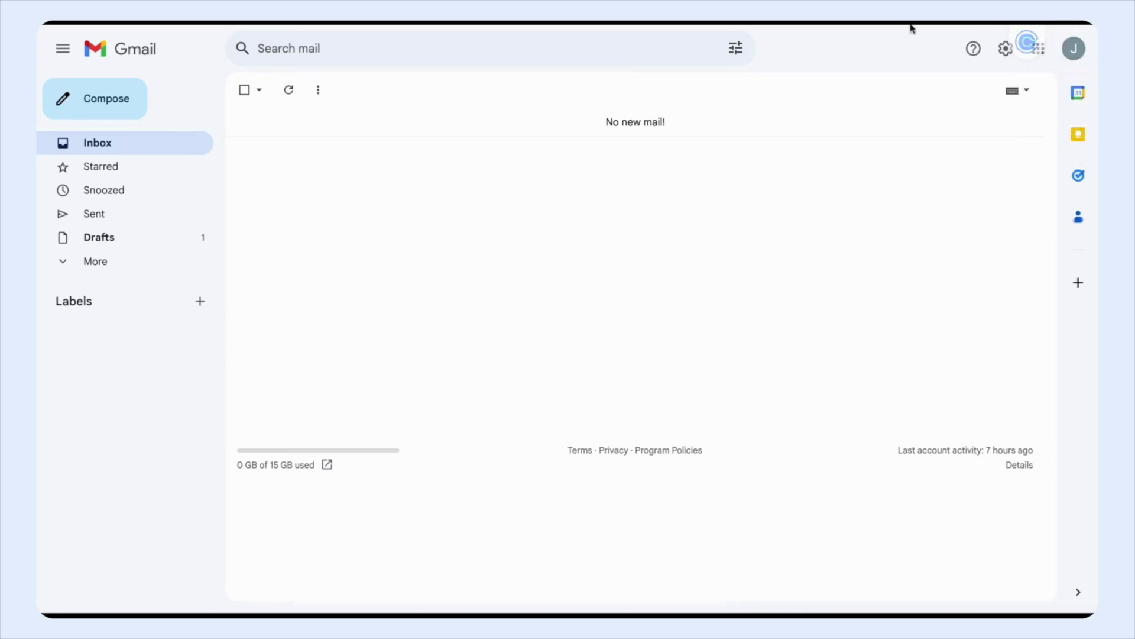
left_click_drag(1018, 33, 849, 30)
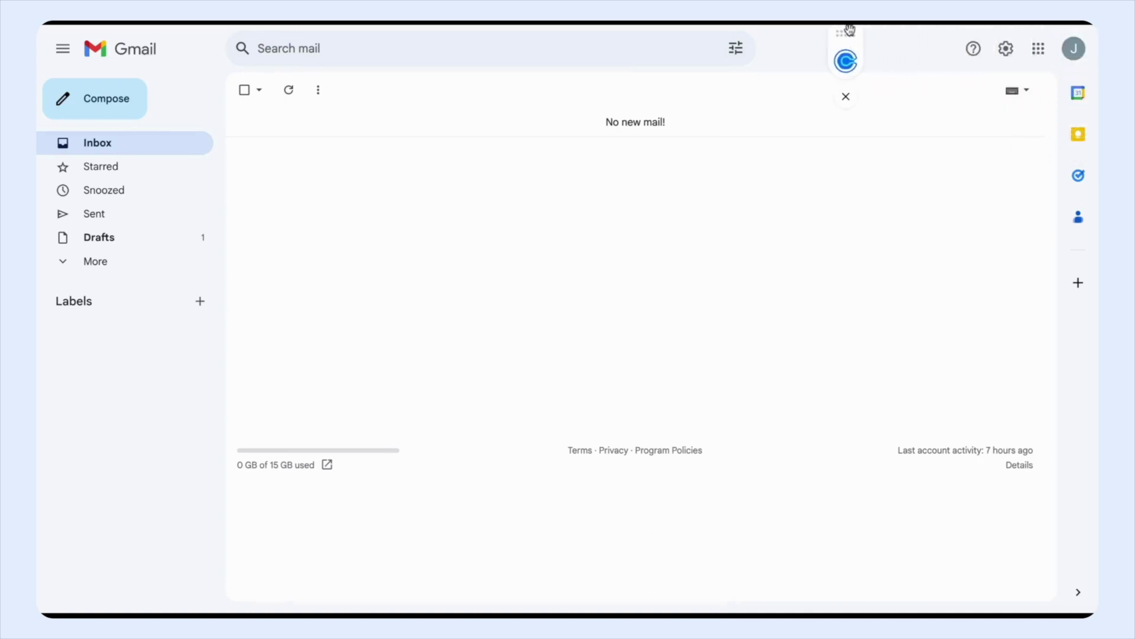
left_click(848, 66)
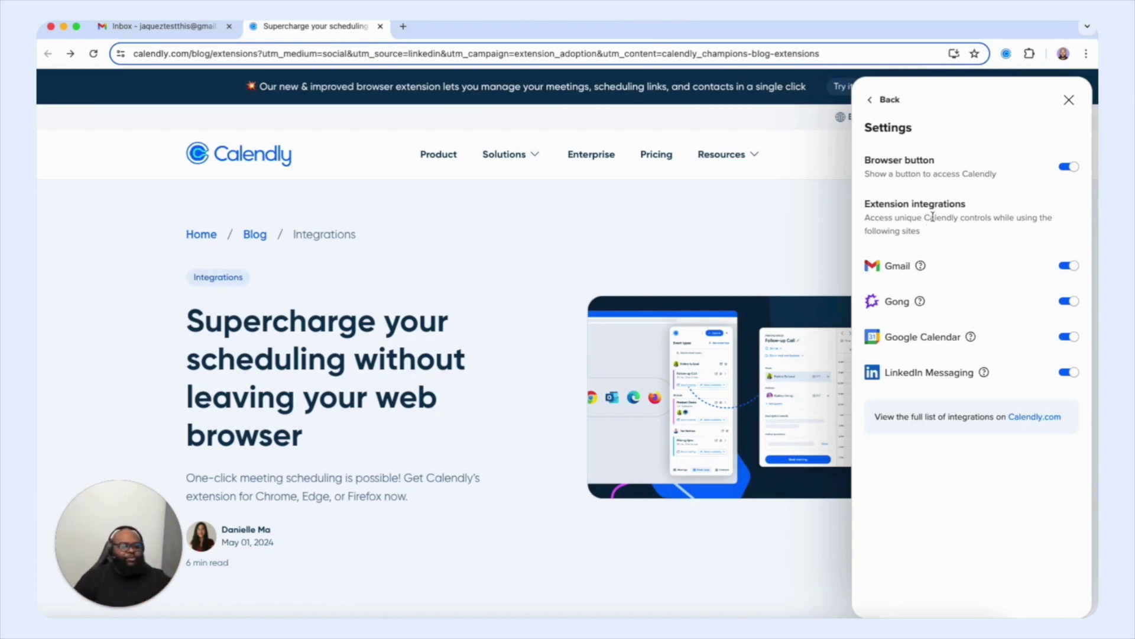
Step: Return from Settings to Event types, then show and dismiss the account menu
left_click(888, 100)
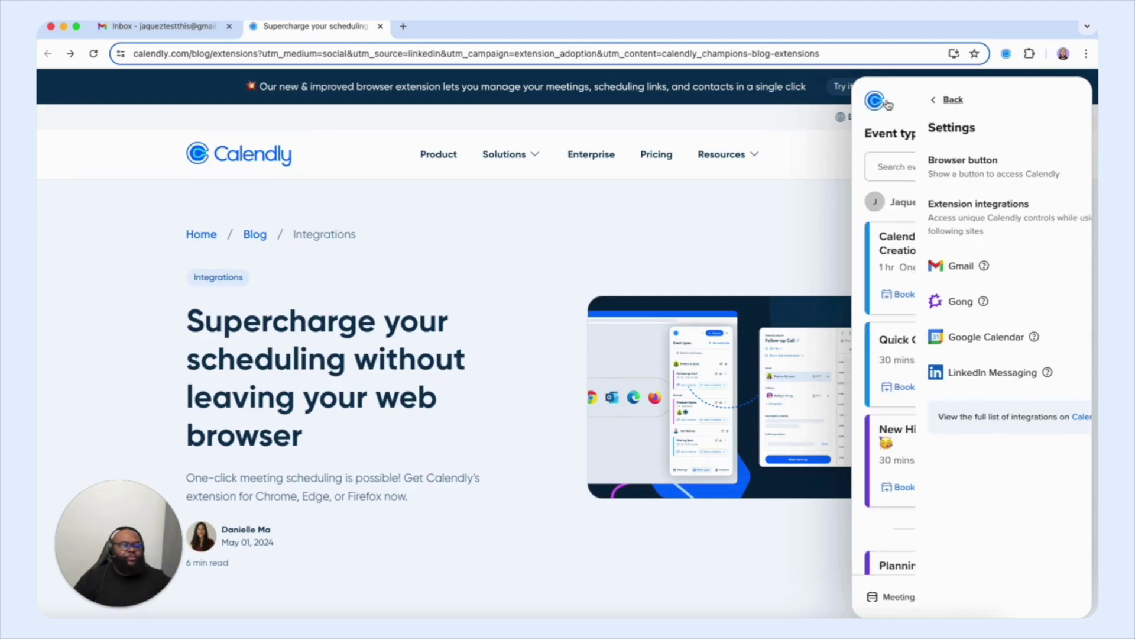
left_click(989, 103)
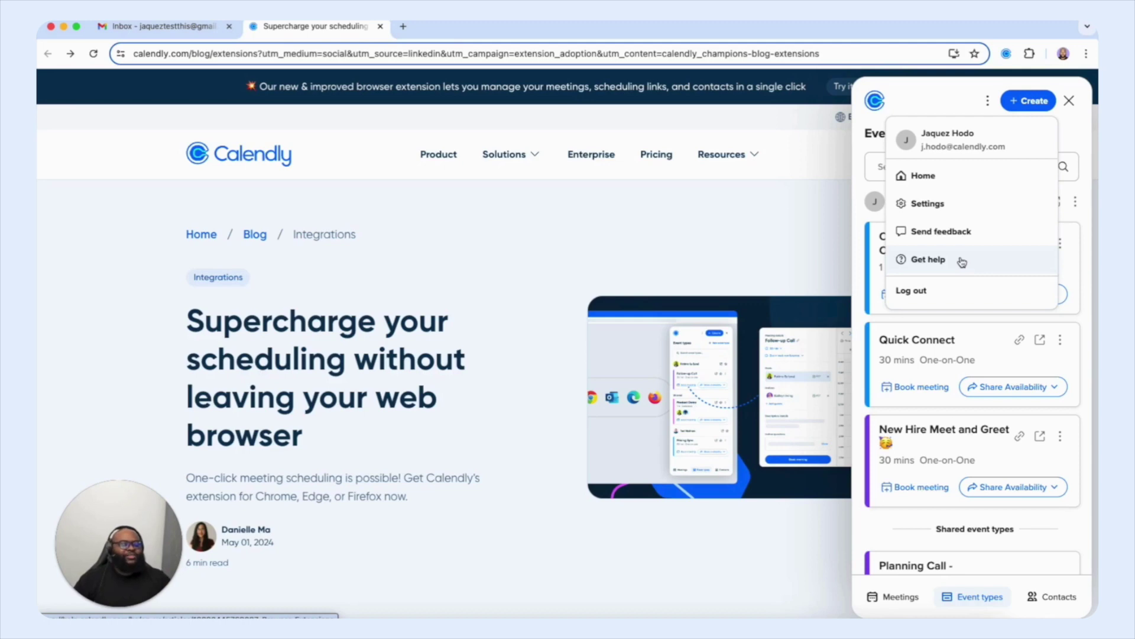
left_click(998, 203)
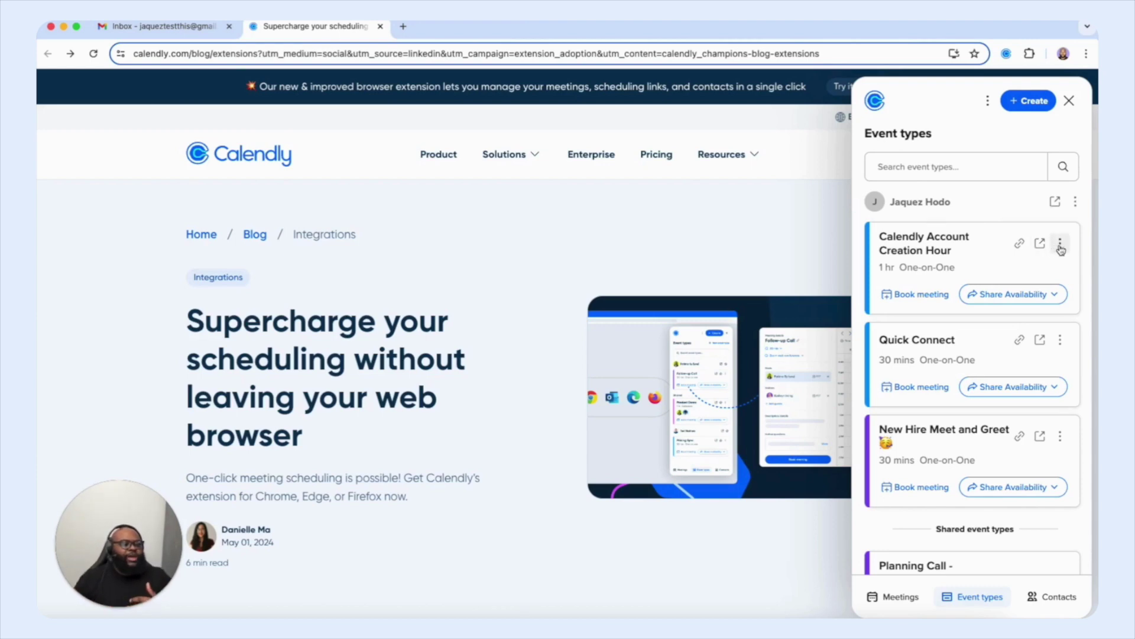
Step: Add Calendly Account Creation Hour to favorites from its card menu
left_click(1060, 245)
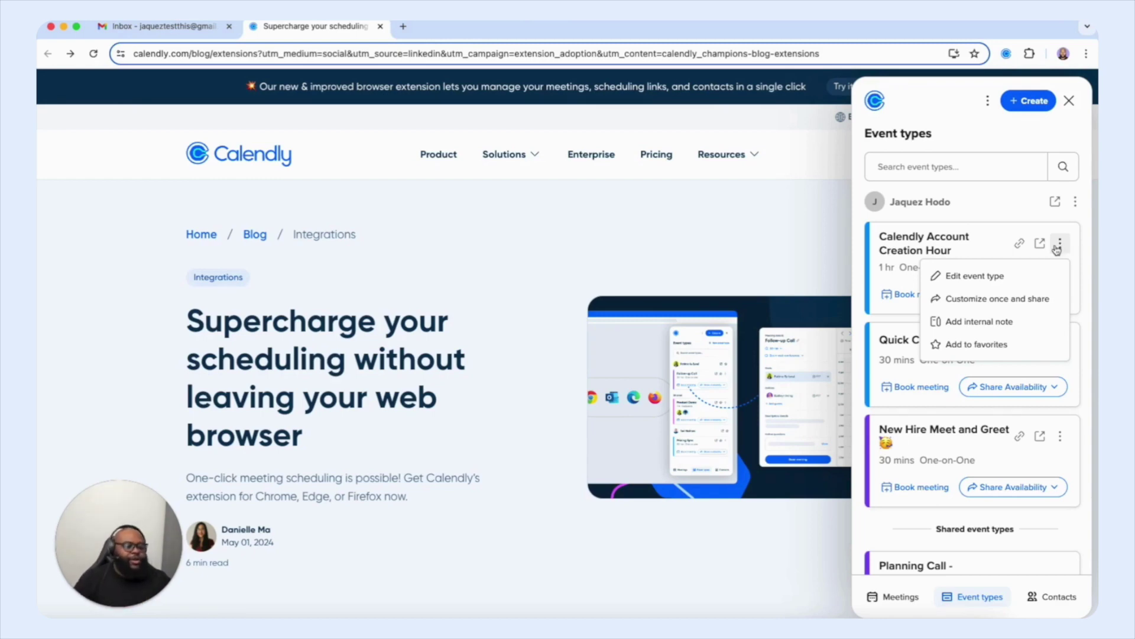
left_click(938, 344)
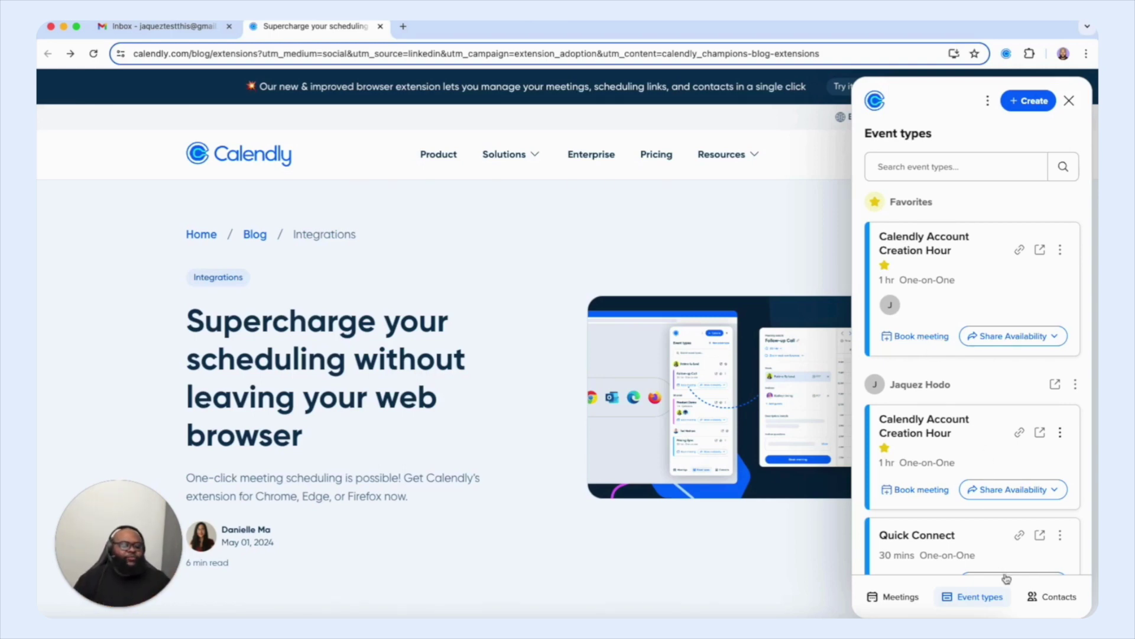
Step: Switch the extension to its Contacts list
left_click(1048, 596)
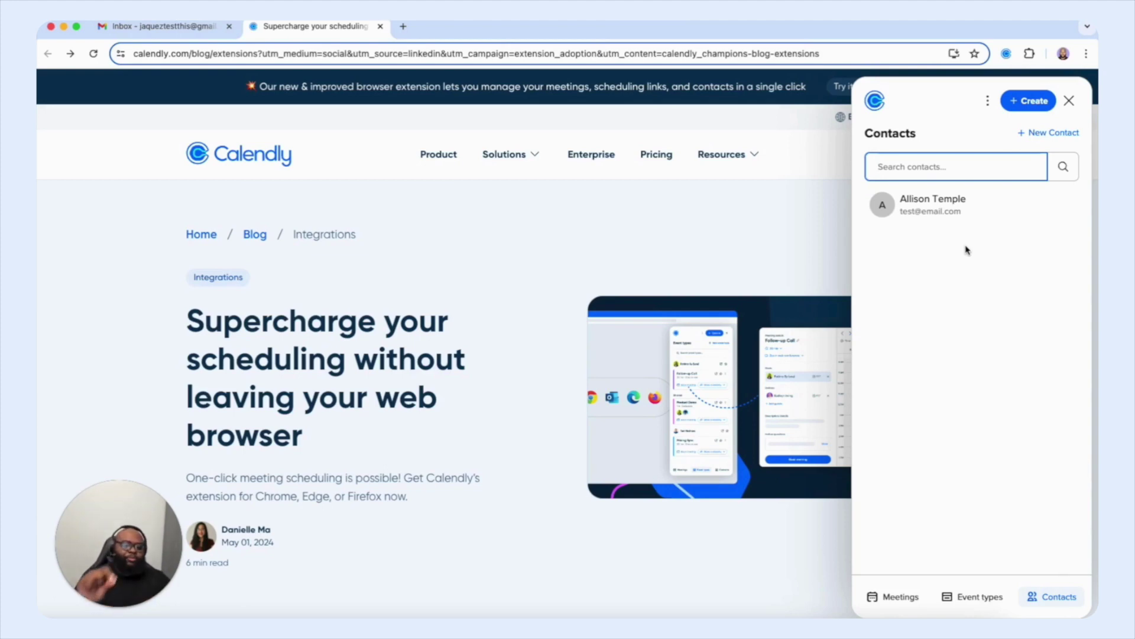
Step: Start a new contact and enter the contact's name and e-mail address
left_click(1004, 254)
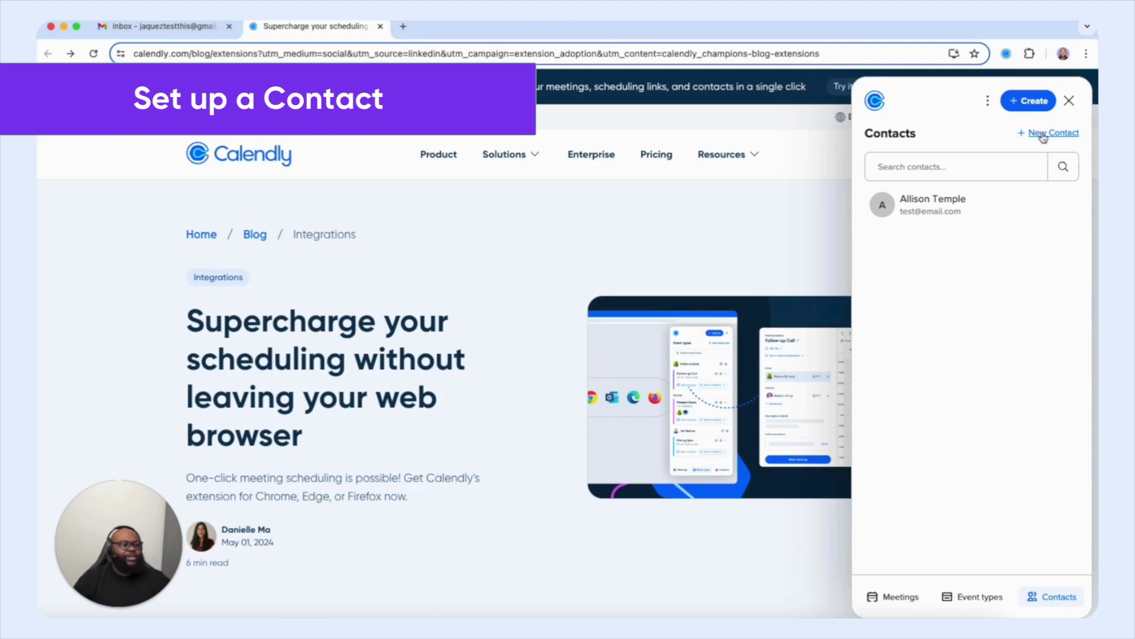
left_click(1042, 134)
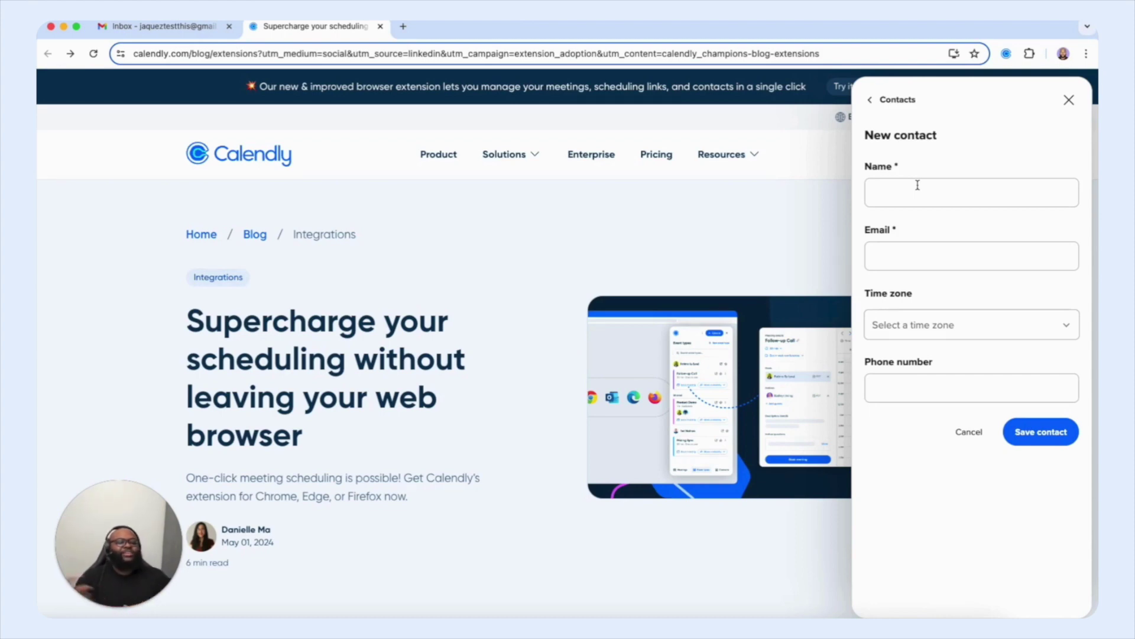
left_click(918, 185)
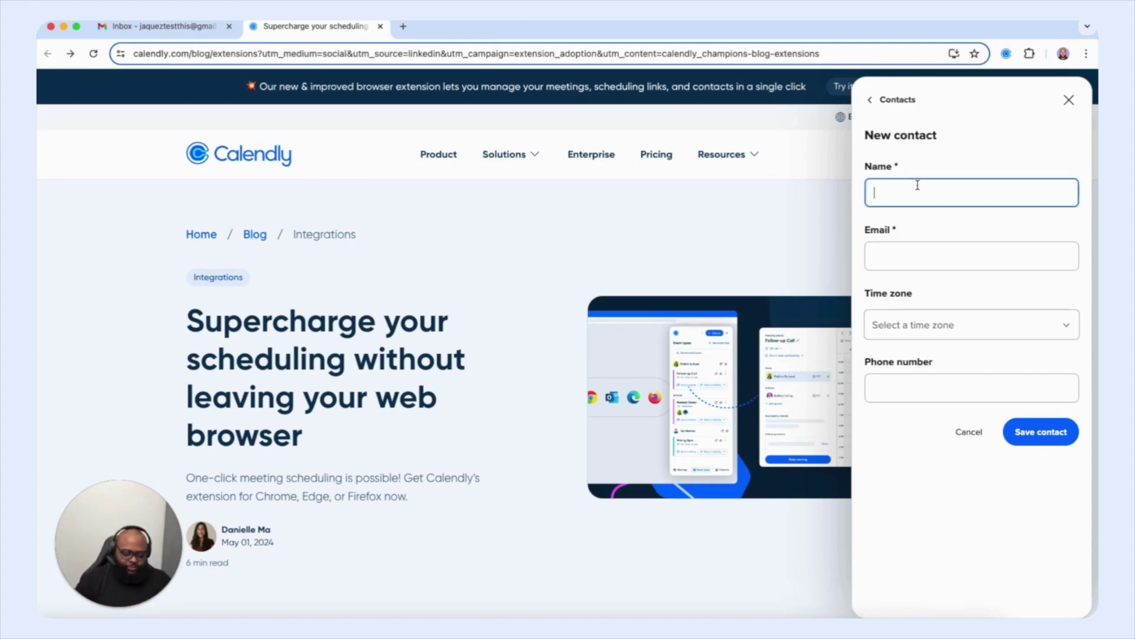
type("CA")
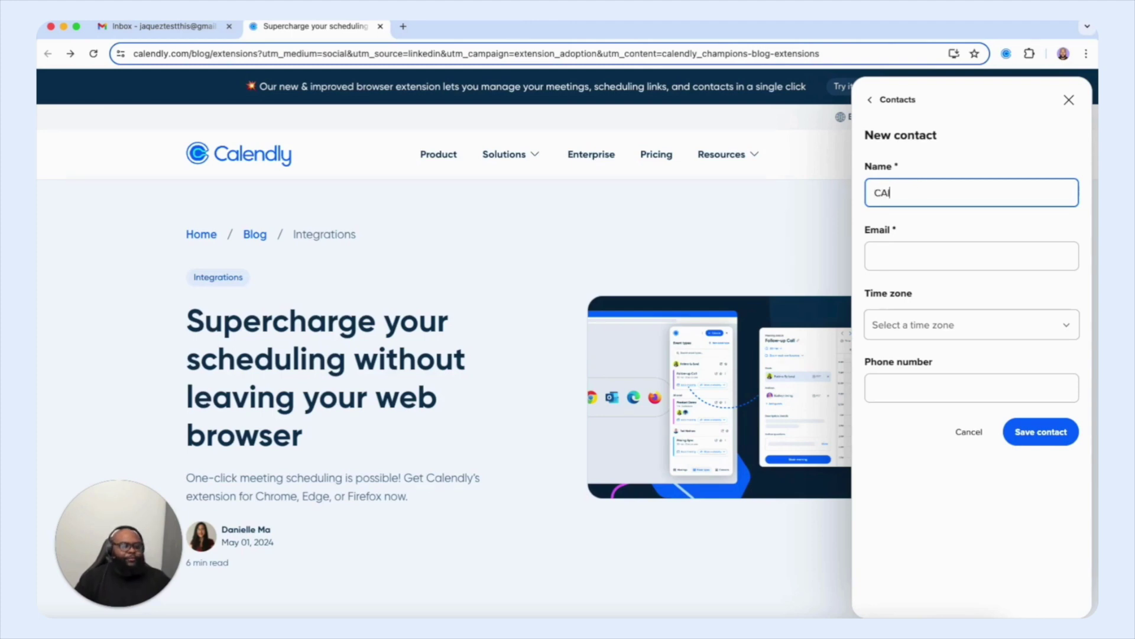
type("l Pal")
key("Tab")
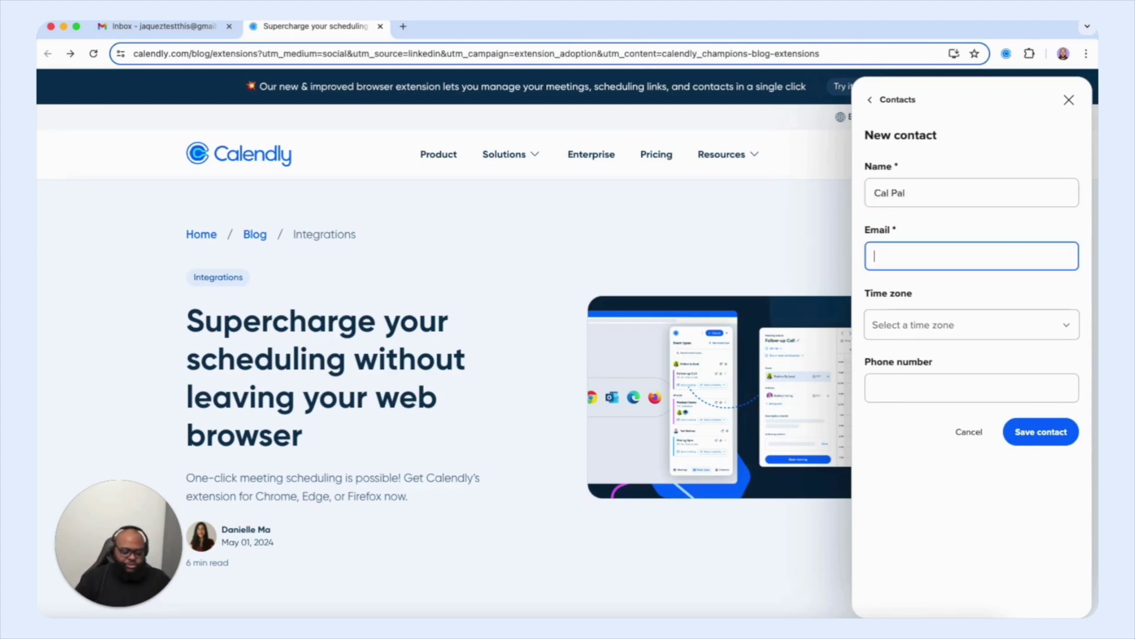
type("claend")
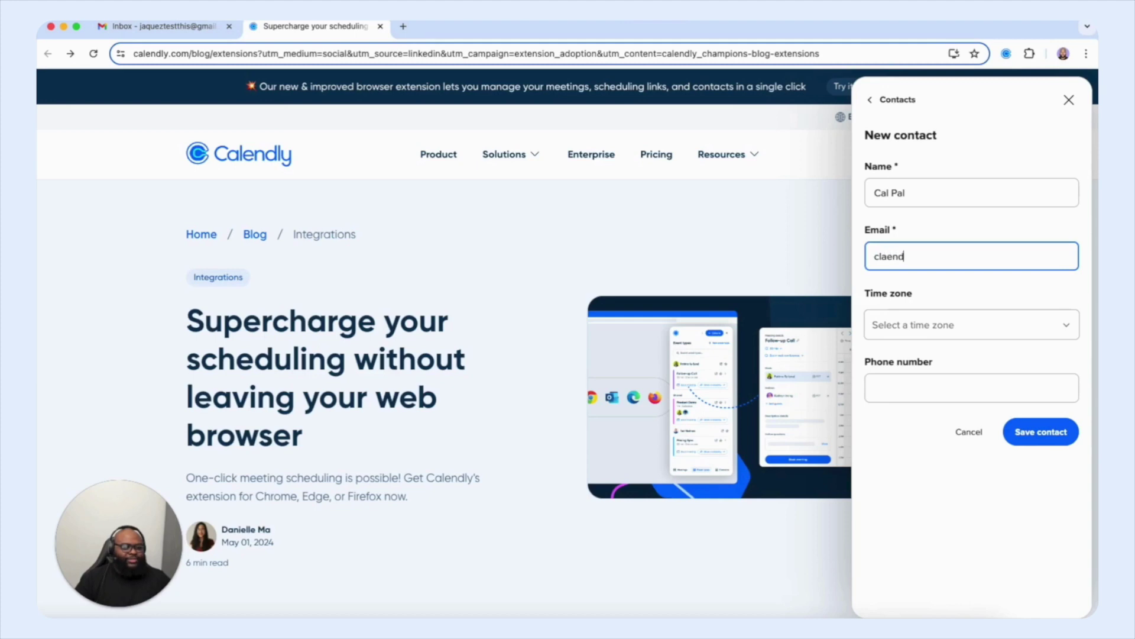
key("BackSpace")
key("BackSpace")
key("BackSpace")
key("BackSpace")
key("BackSpace")
type("alendly@email.com")
left_click(936, 288)
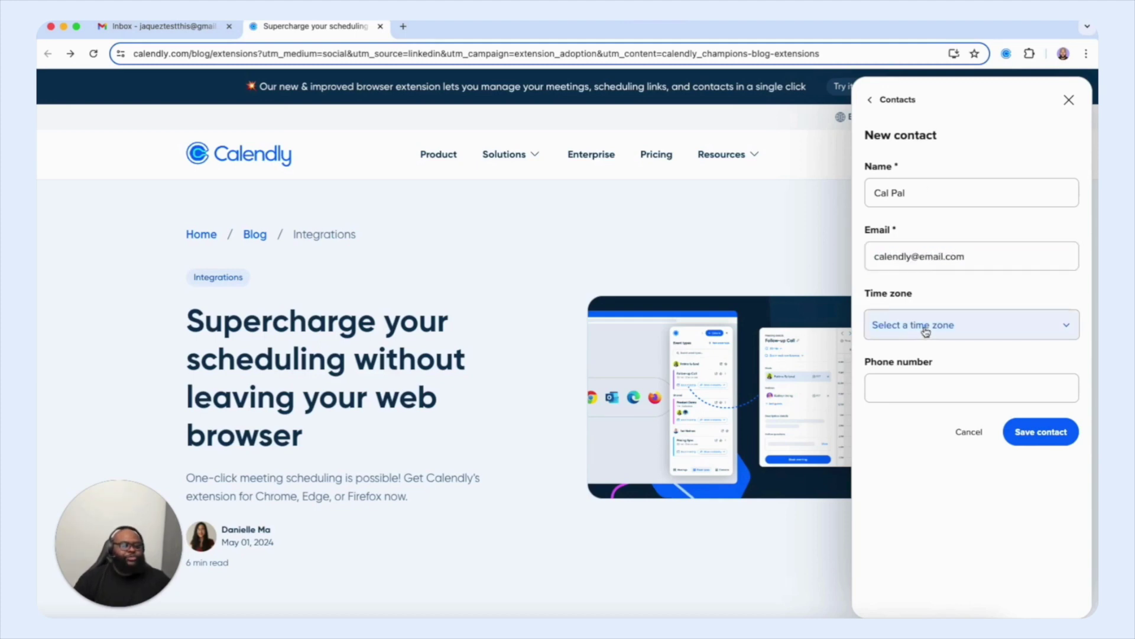
Step: Set the contact's time zone to Pacific Time, enter the phone number, and save
left_click(926, 332)
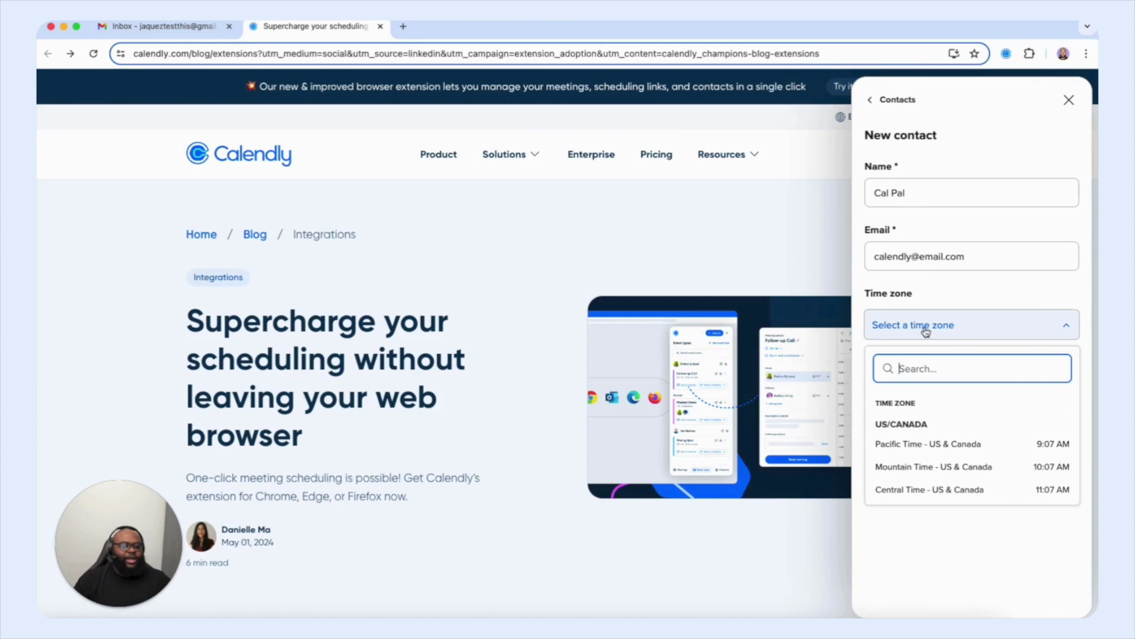
left_click(925, 440)
left_click(897, 385)
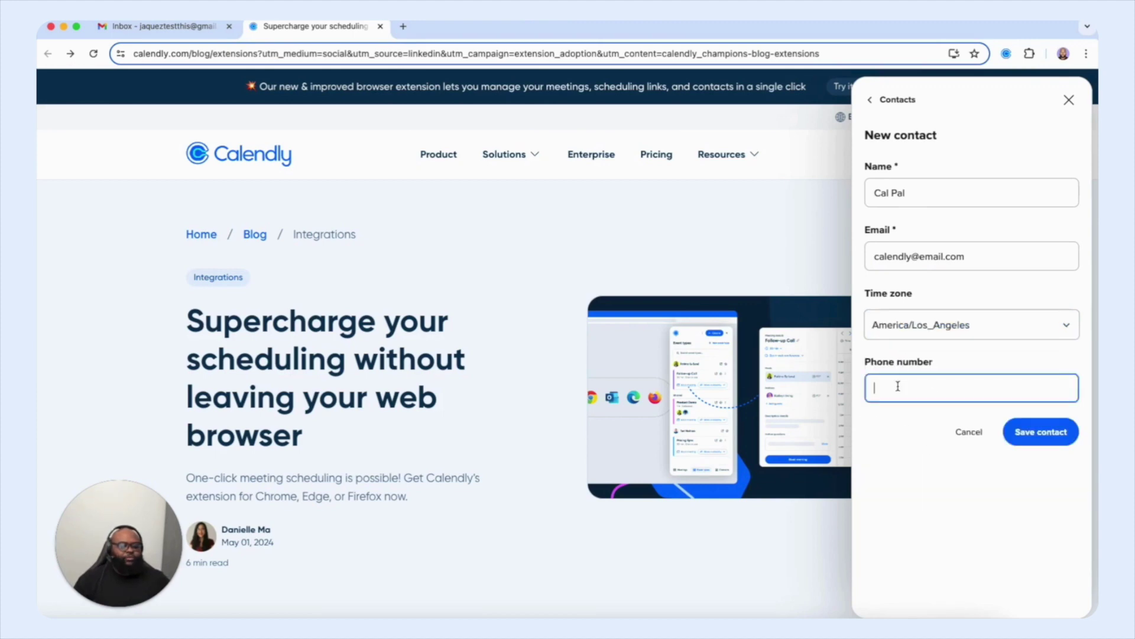
type("40444")
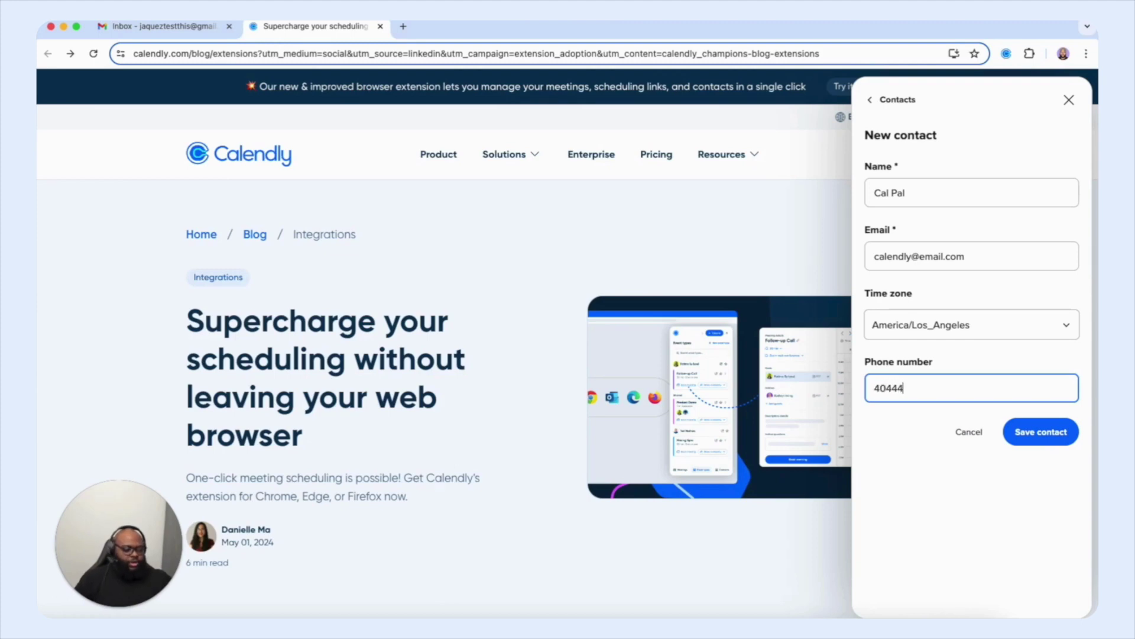
type("44444")
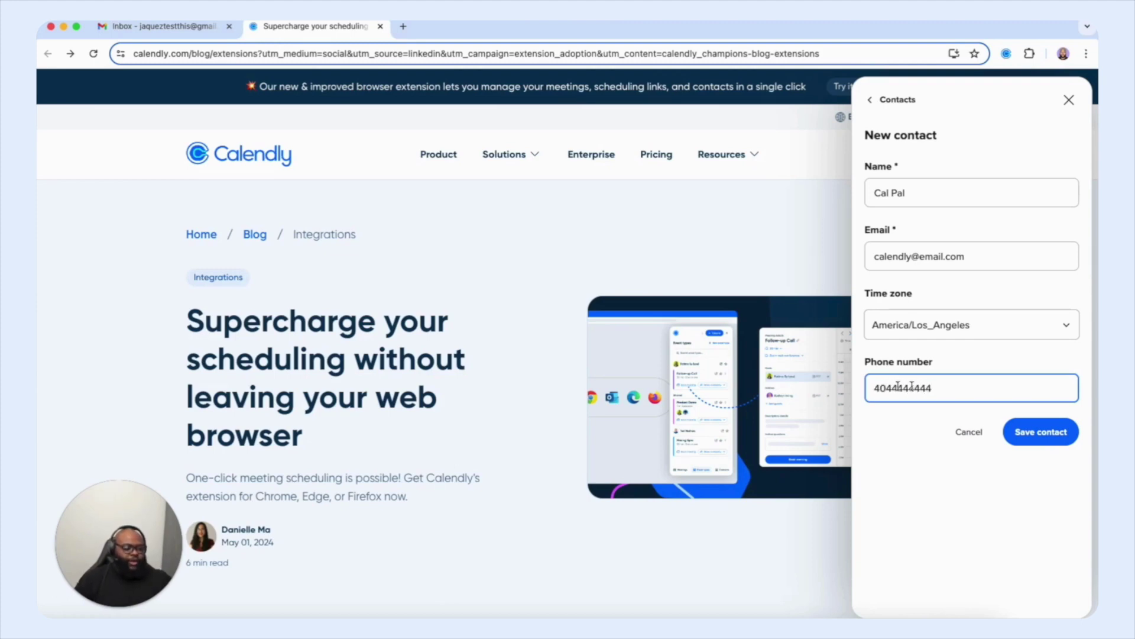
left_click(1031, 446)
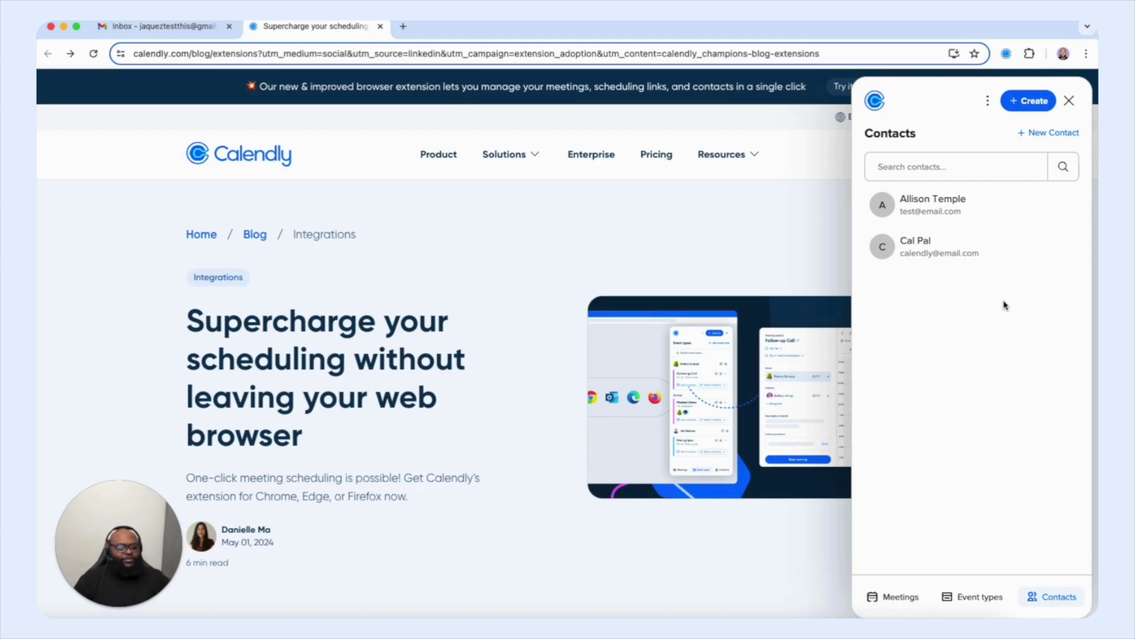
Step: Start booking Calendly Account Creation Hour and shorten the duration to 30 min
left_click(985, 597)
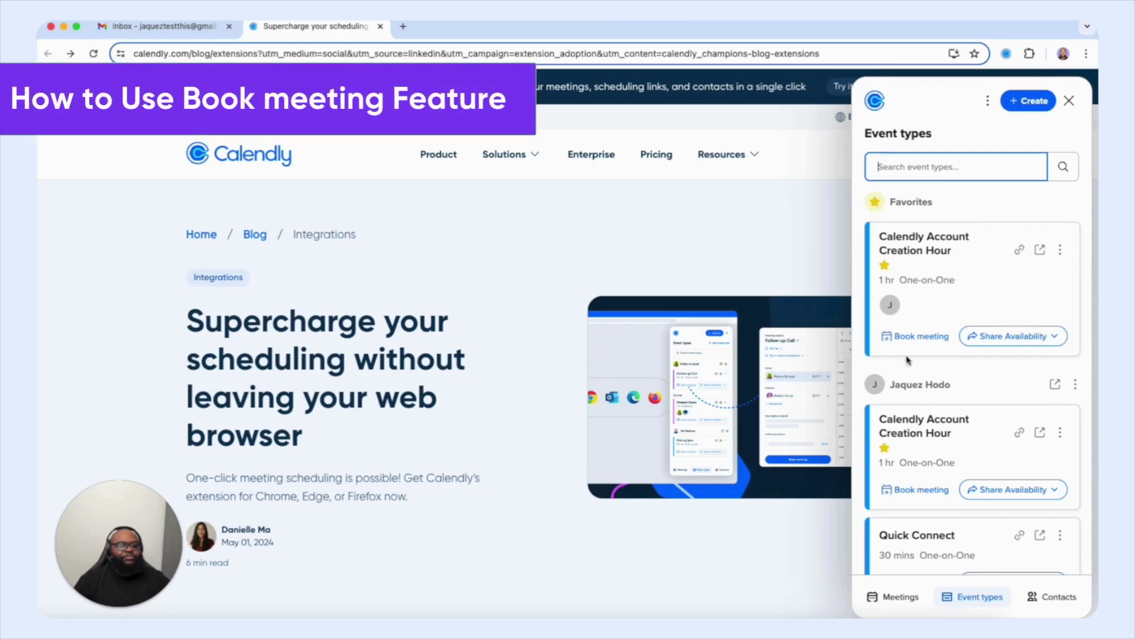
left_click(880, 340)
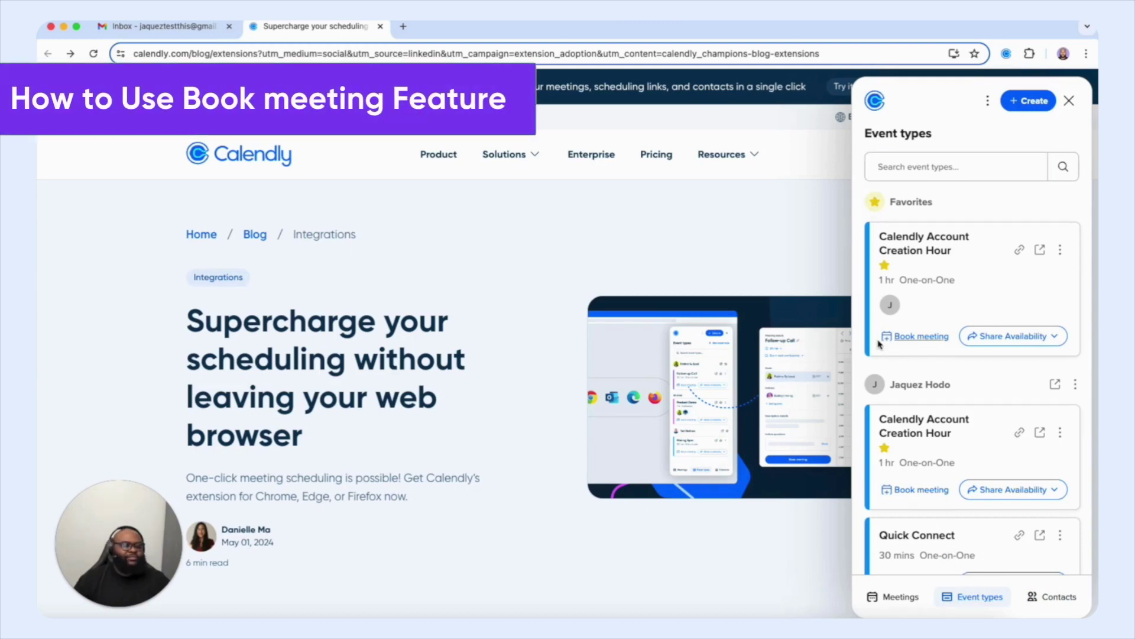
left_click(919, 337)
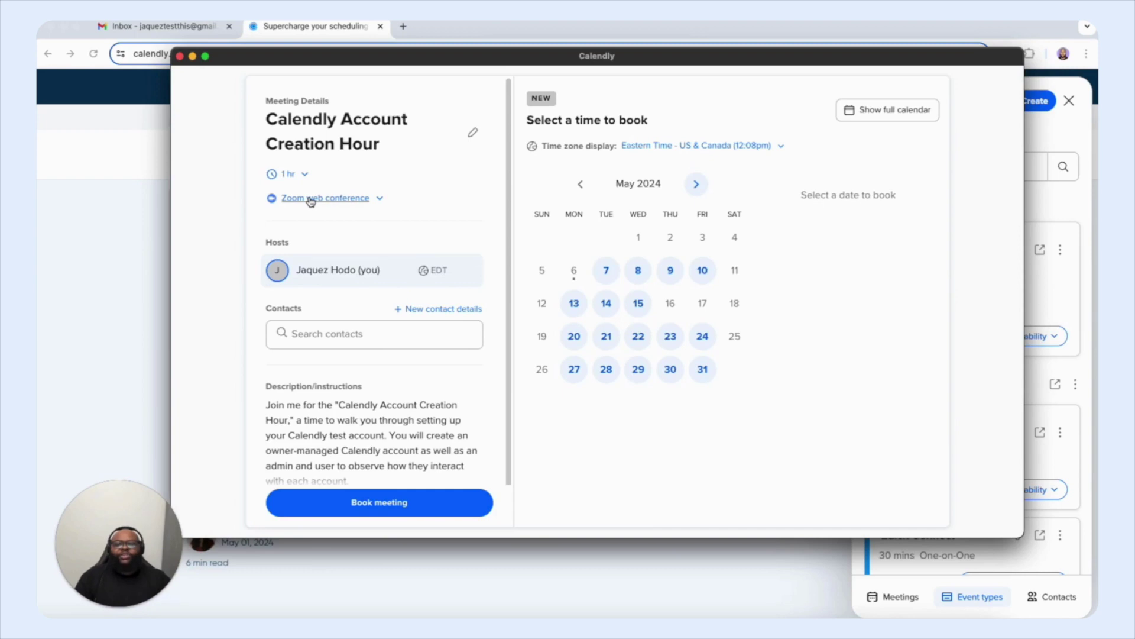
left_click(302, 175)
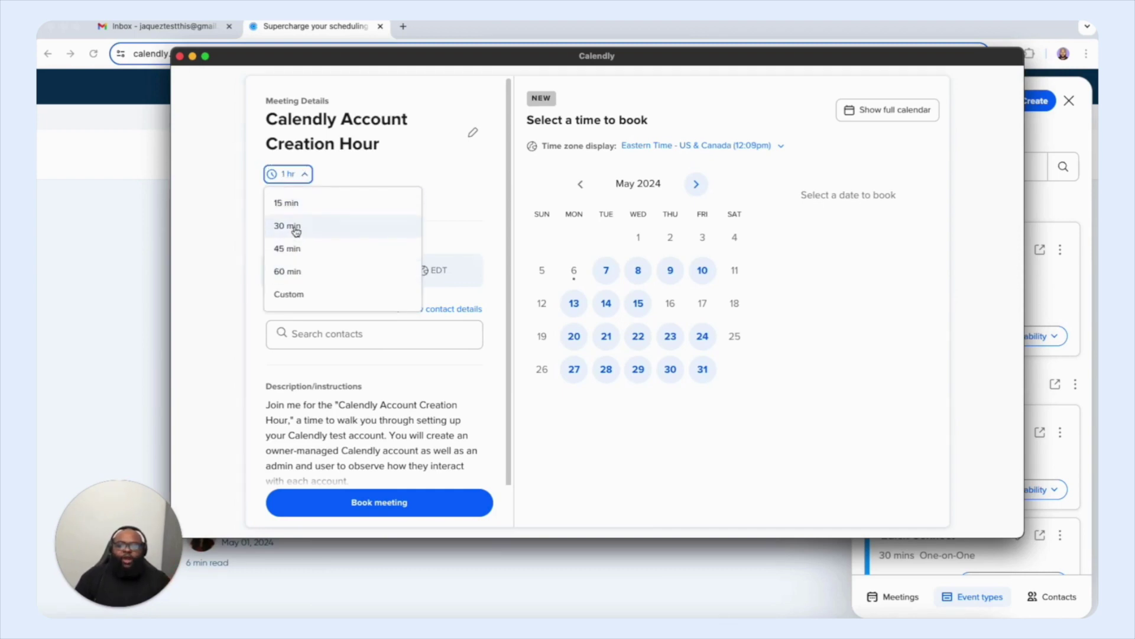
left_click(295, 227)
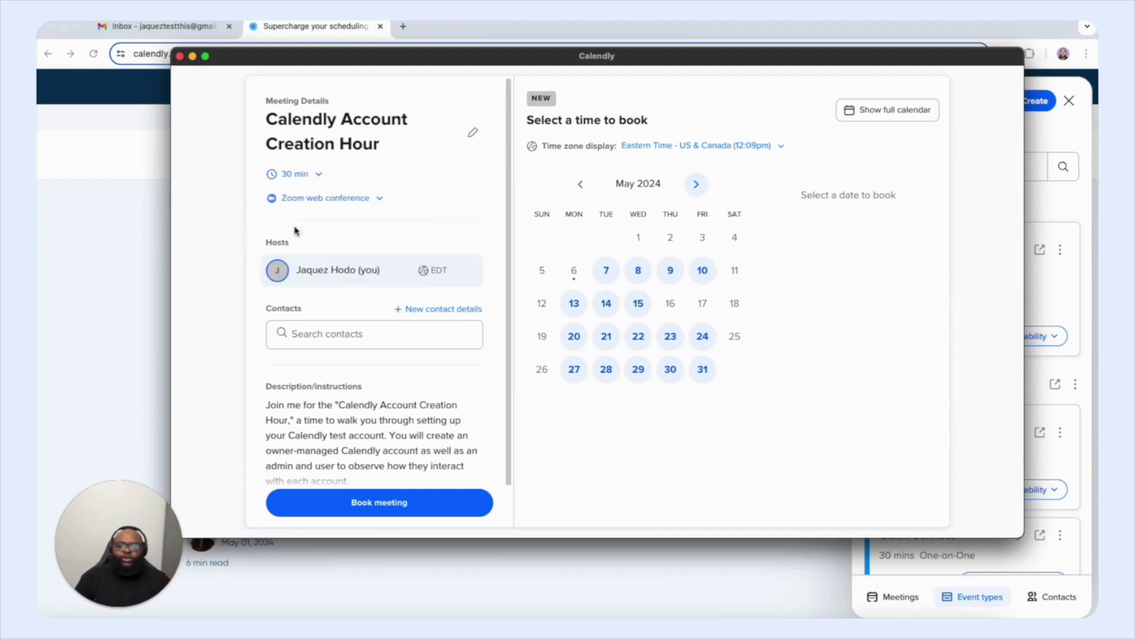
Step: Keep Zoom as the location and add the saved contact found by searching 'ca'
left_click(382, 201)
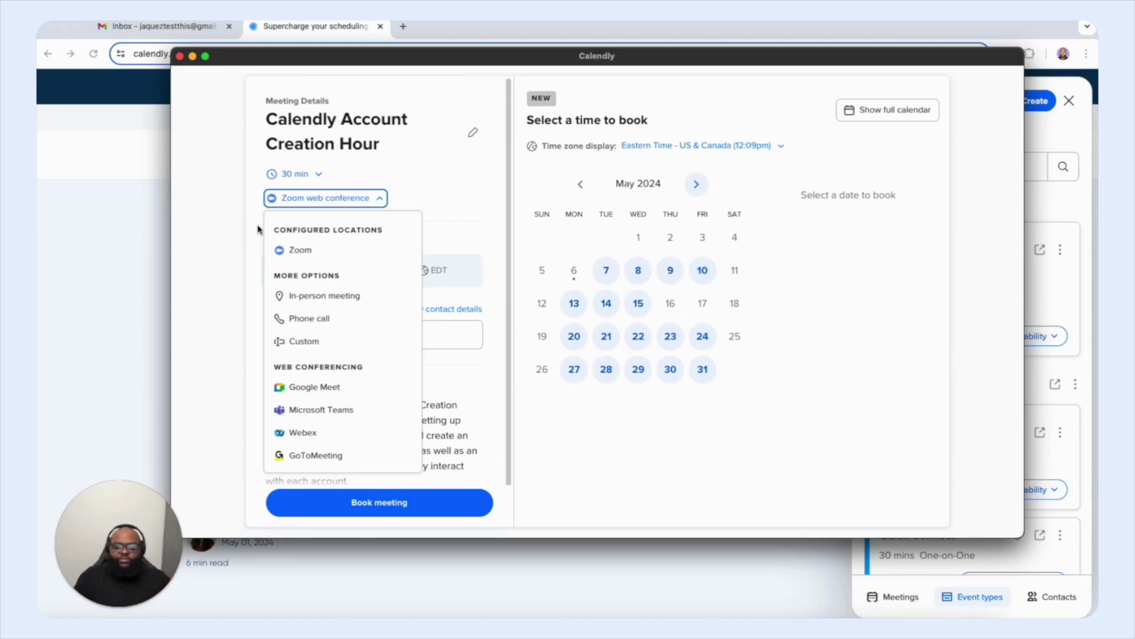
left_click(379, 198)
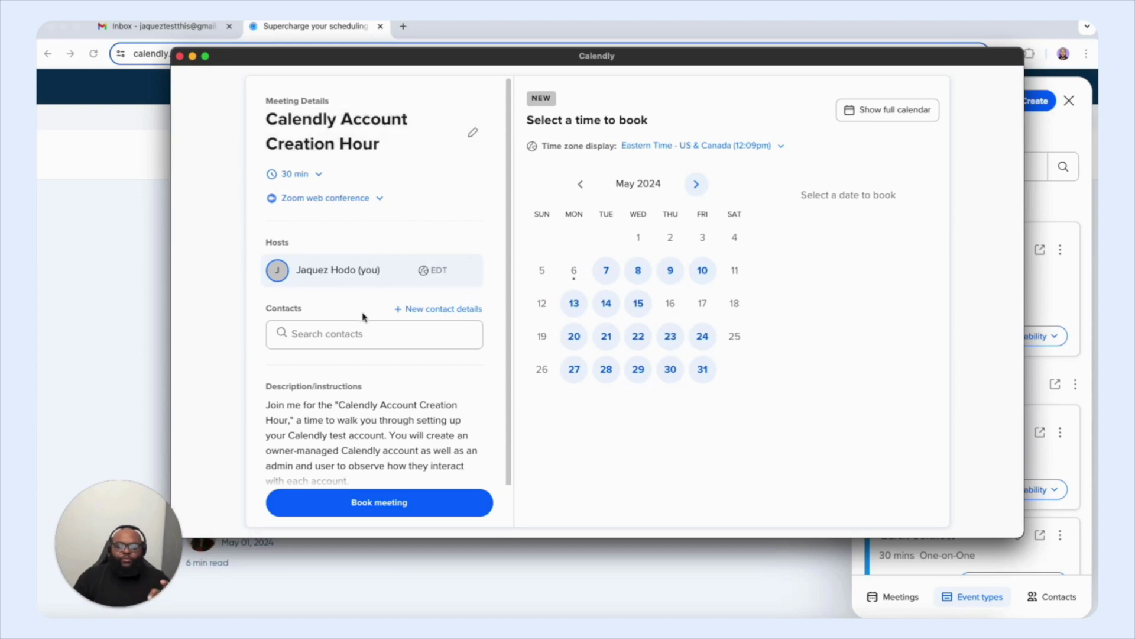
scroll(362, 314, "down", 1)
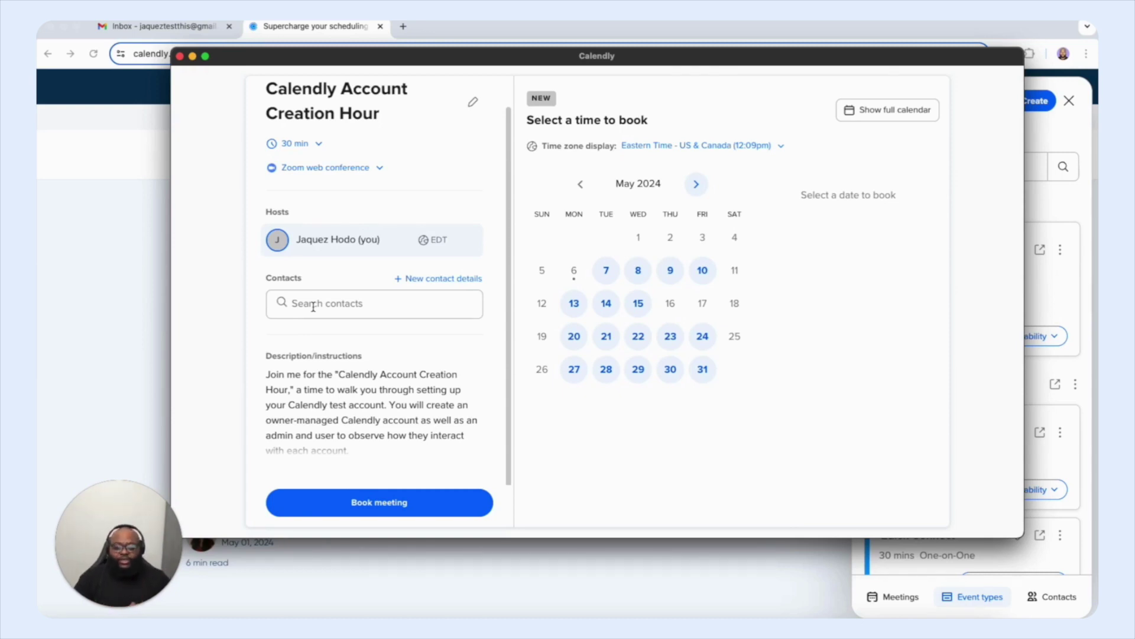
left_click(314, 306)
type("ca;")
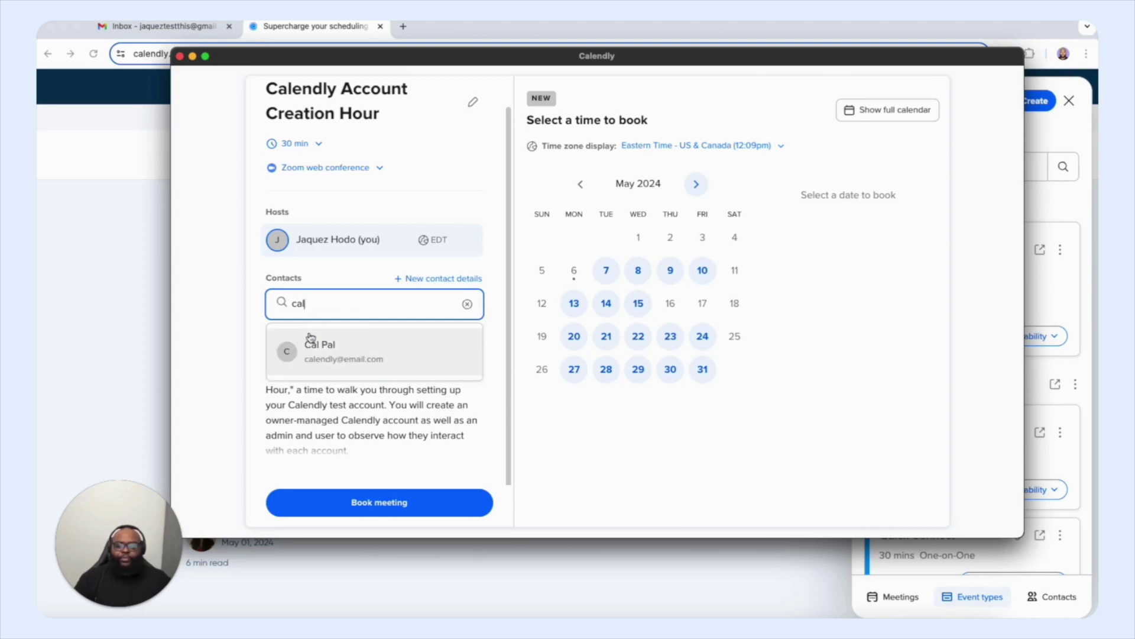
left_click(312, 341)
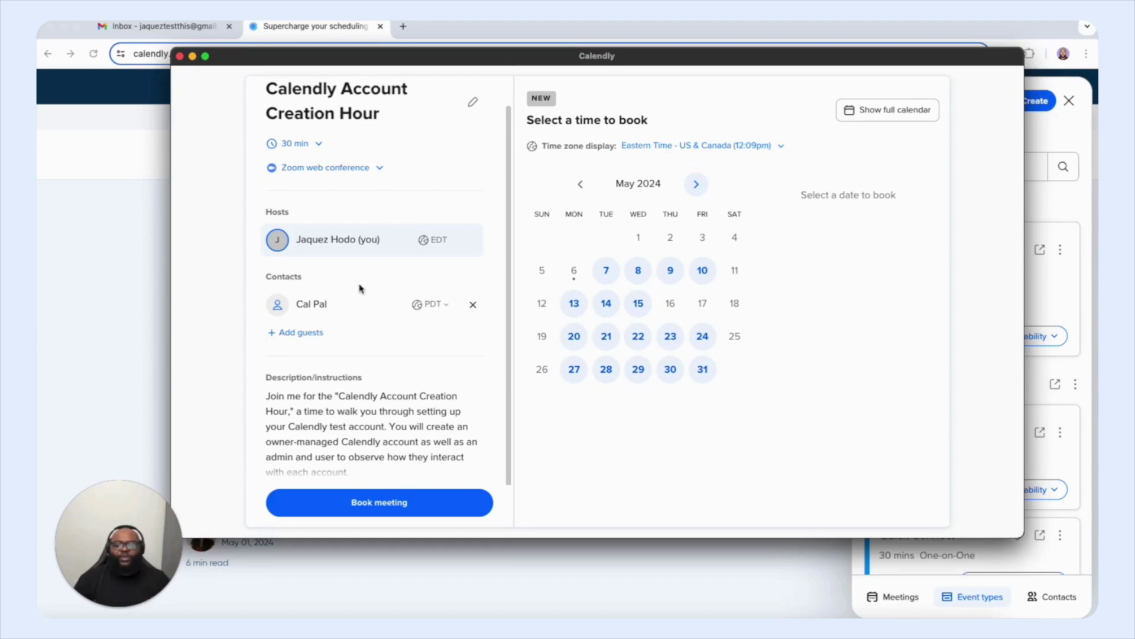
scroll(384, 408, "down", 1)
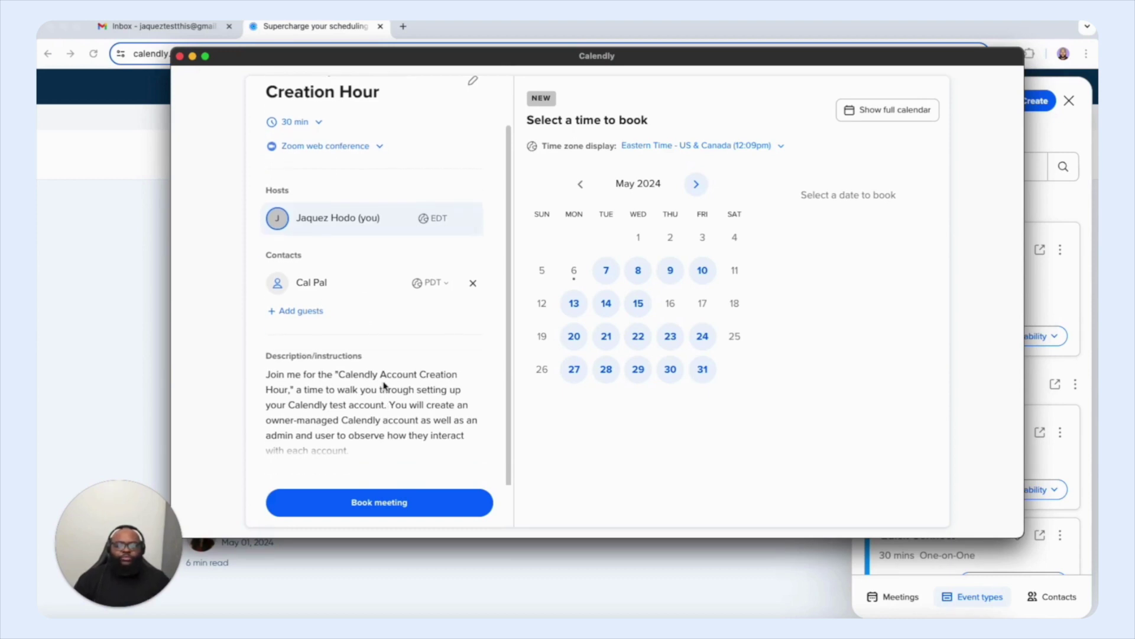
Step: Book the meeting for Thursday, May 9 at 12:00pm
left_click(673, 271)
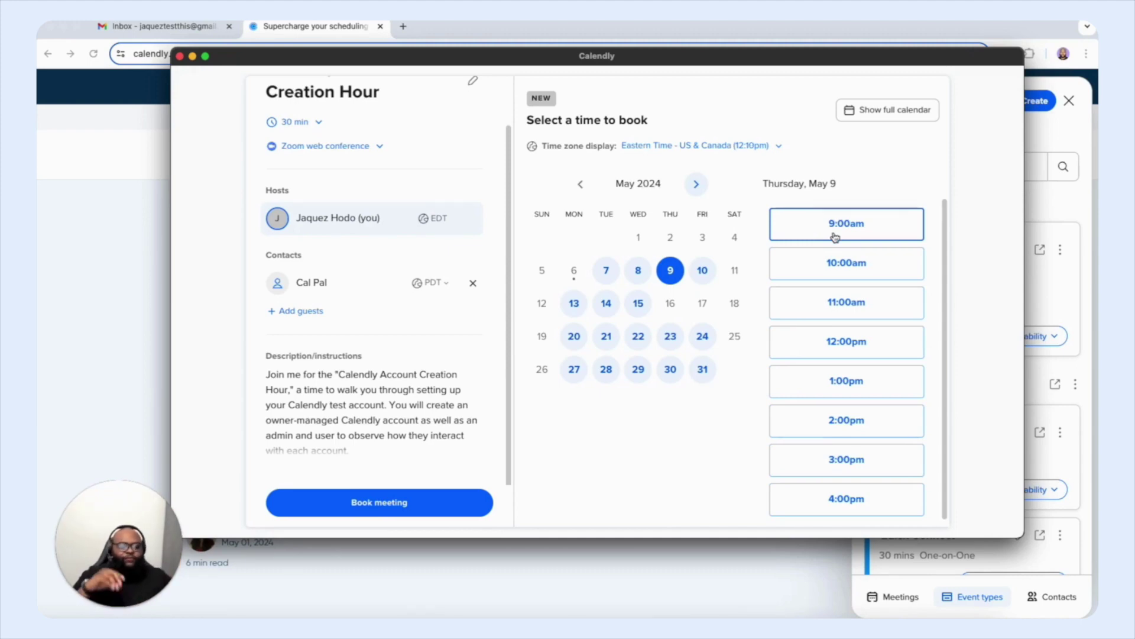
left_click(832, 342)
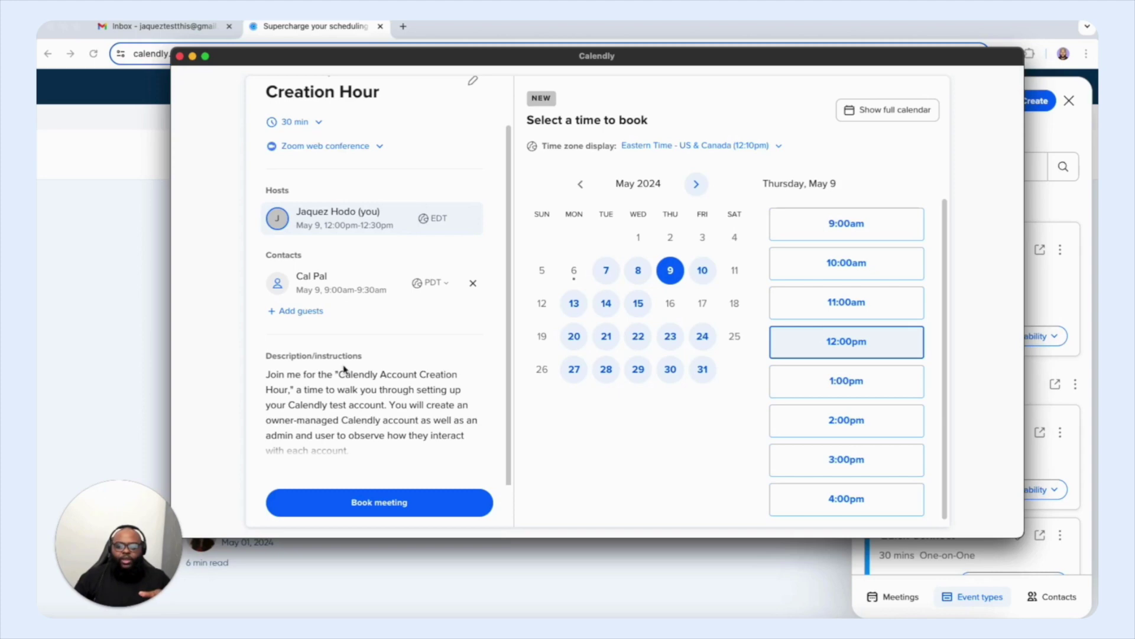
left_click(357, 504)
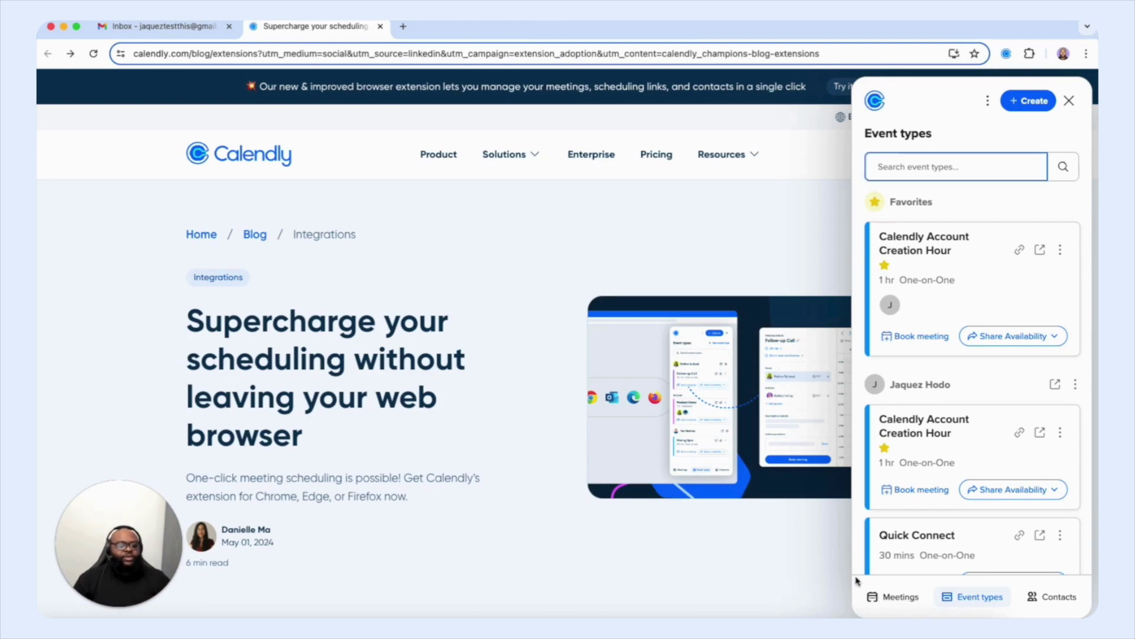
Step: Show the Meetings list and the cancel/reschedule menu of the May 9 meeting
left_click(896, 596)
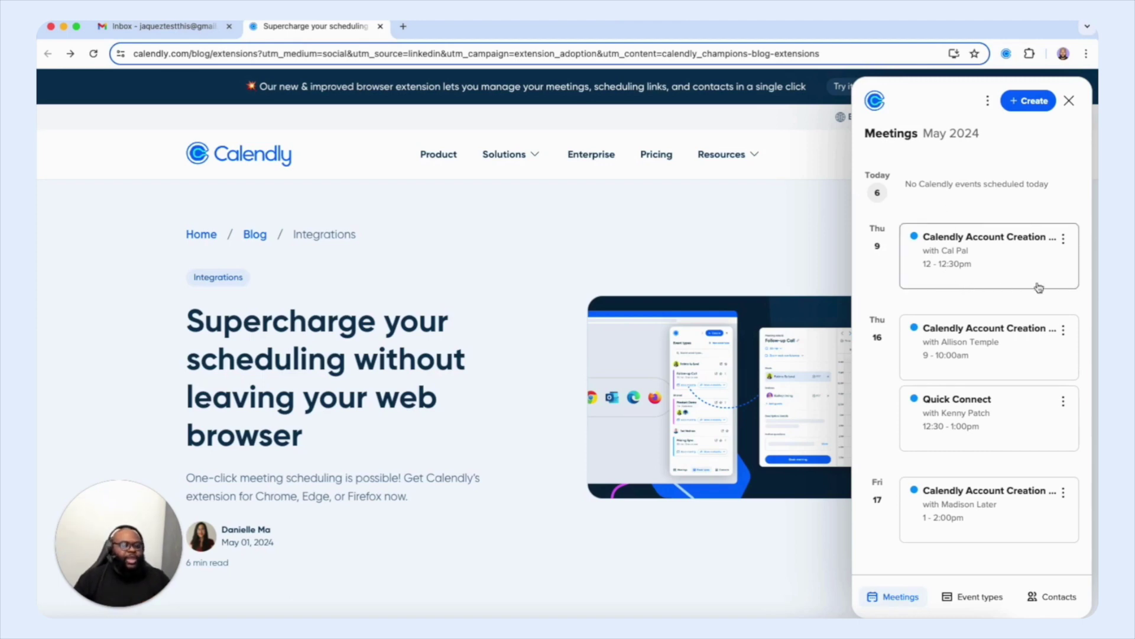
left_click(1063, 242)
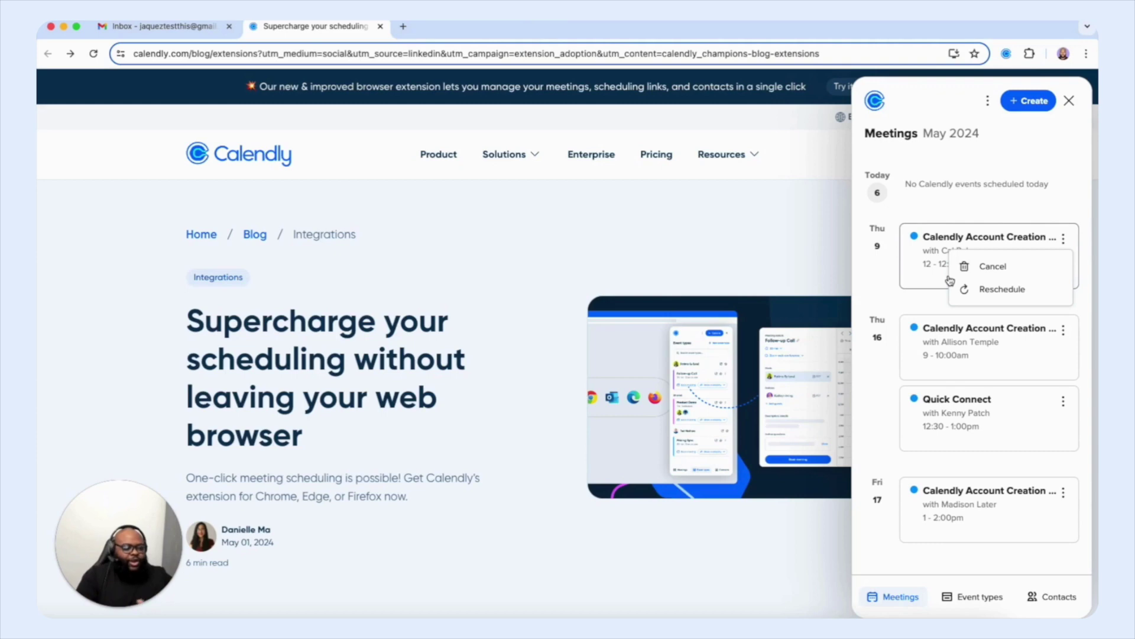
left_click(946, 414)
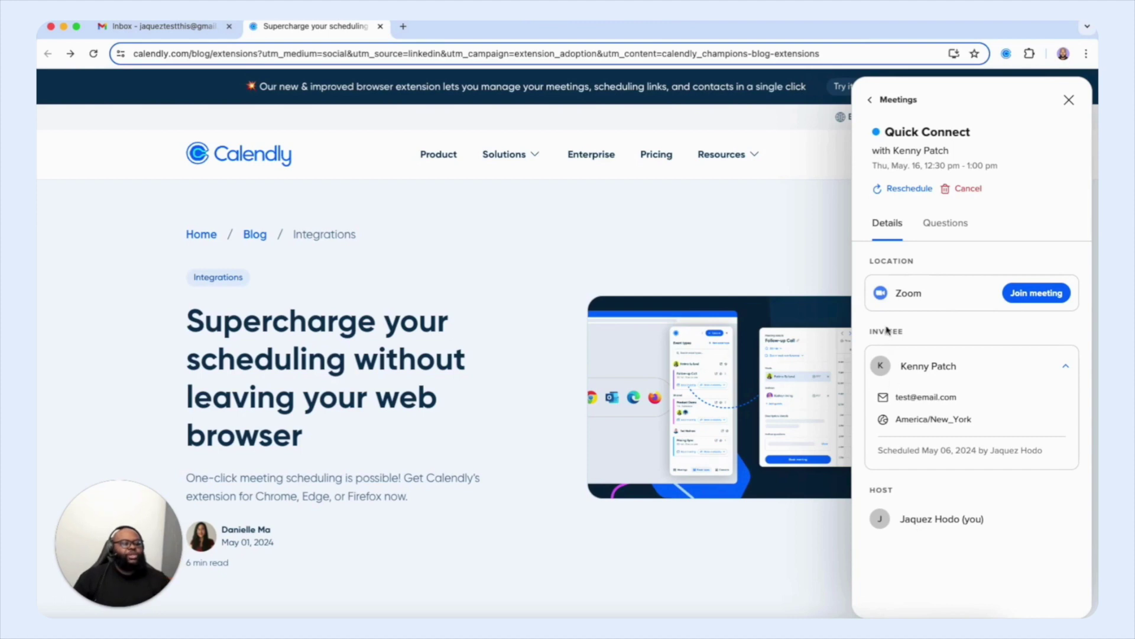
left_click(937, 230)
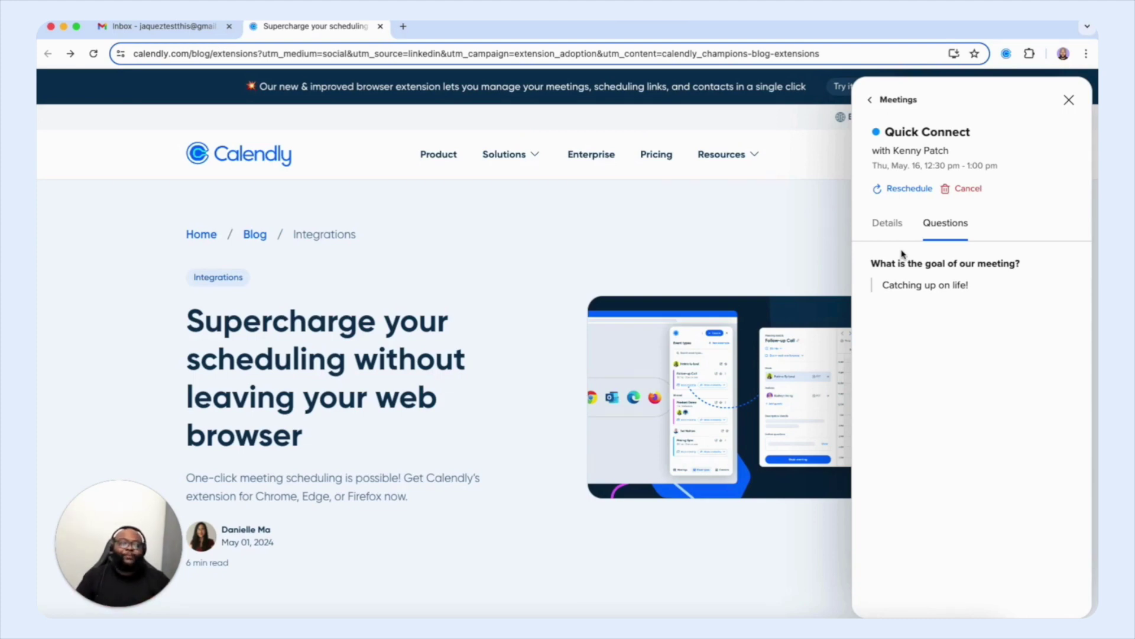
left_click(885, 100)
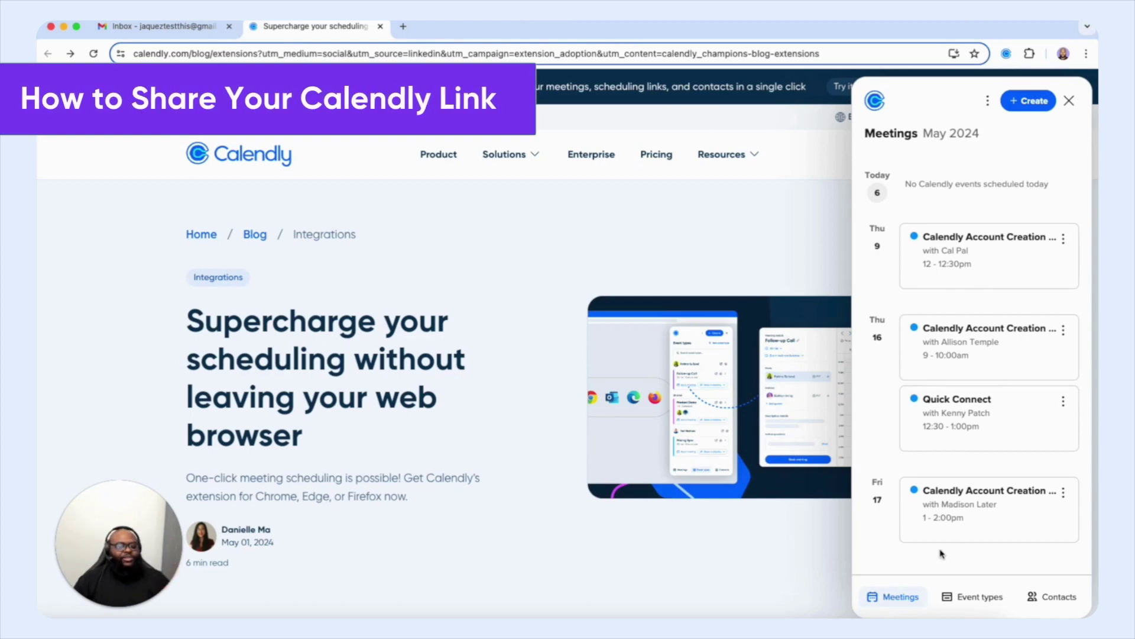
Step: Go back to Event types, view Share Availability options for the favourite event, then switch to the Gmail inbox
left_click(955, 598)
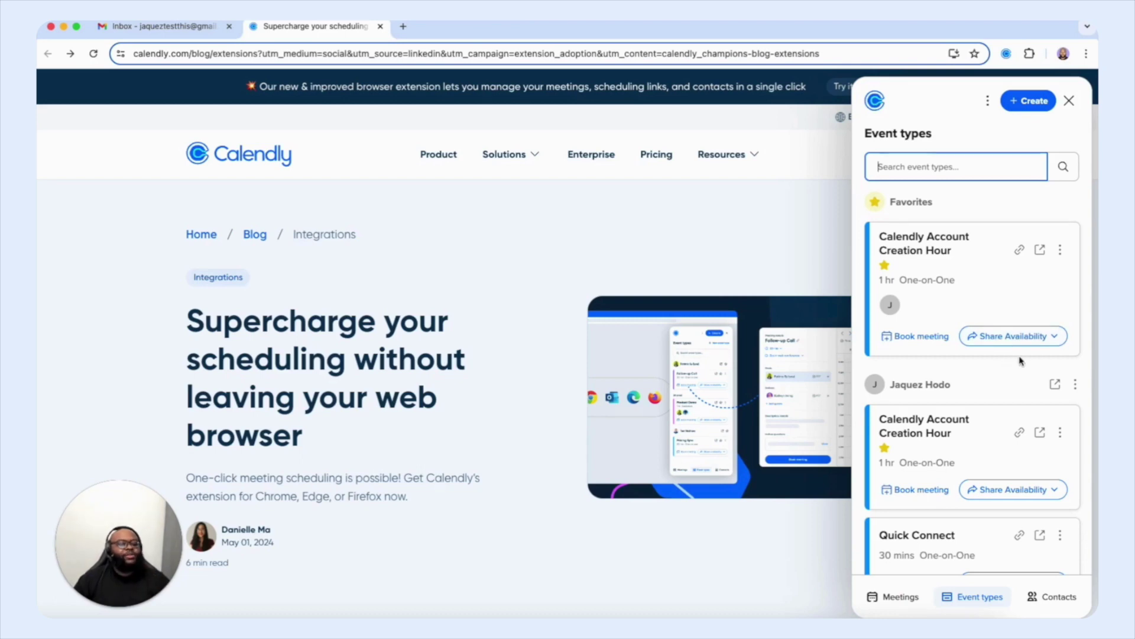
left_click(1056, 339)
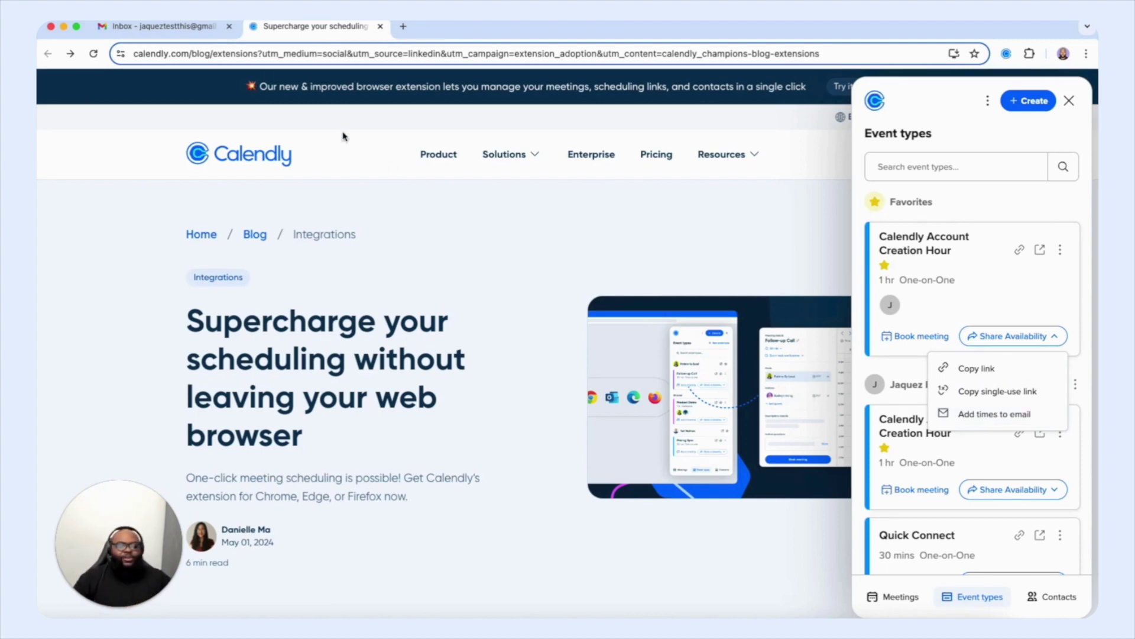
left_click(180, 27)
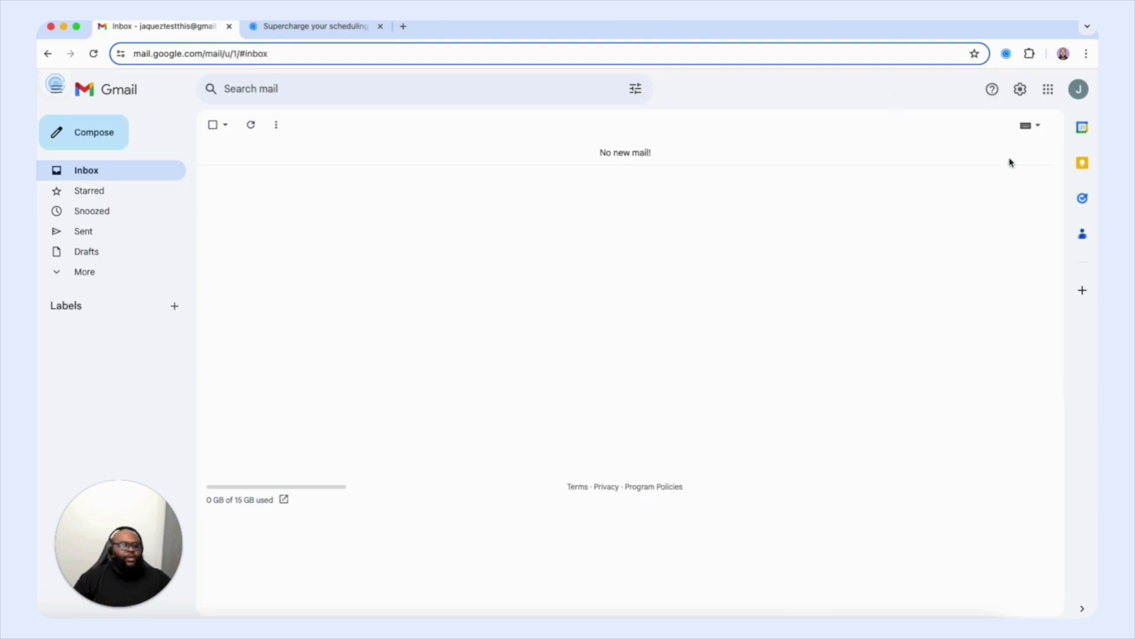
Step: In the Calendly extension, choose to add suggested times to an email for May 7, 8 and 15
left_click(1005, 53)
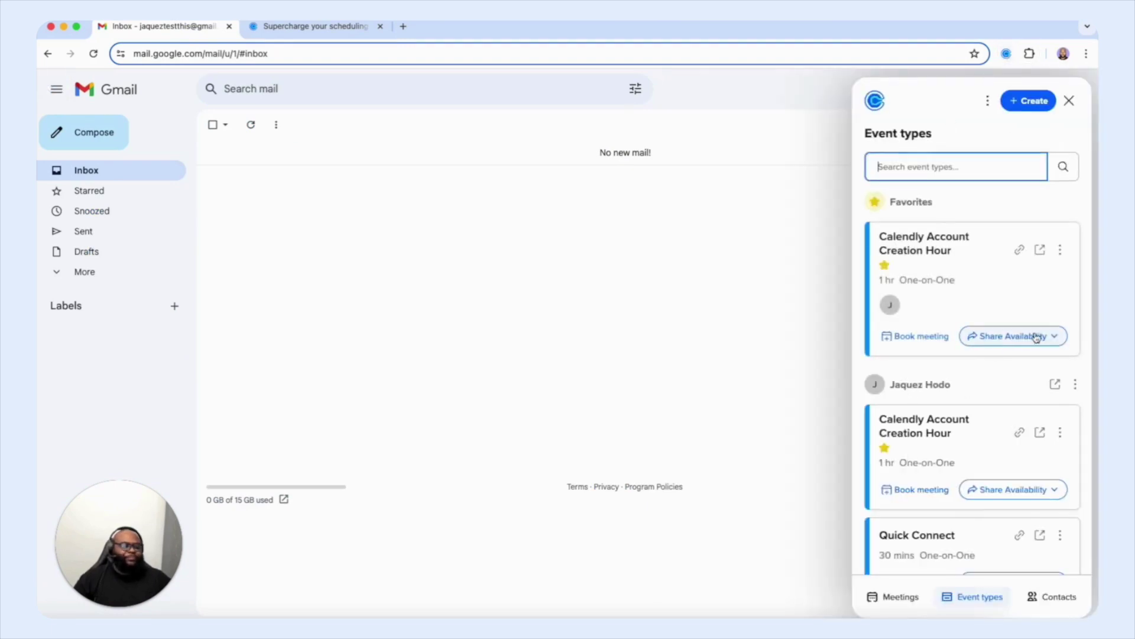
left_click(1036, 337)
left_click(962, 415)
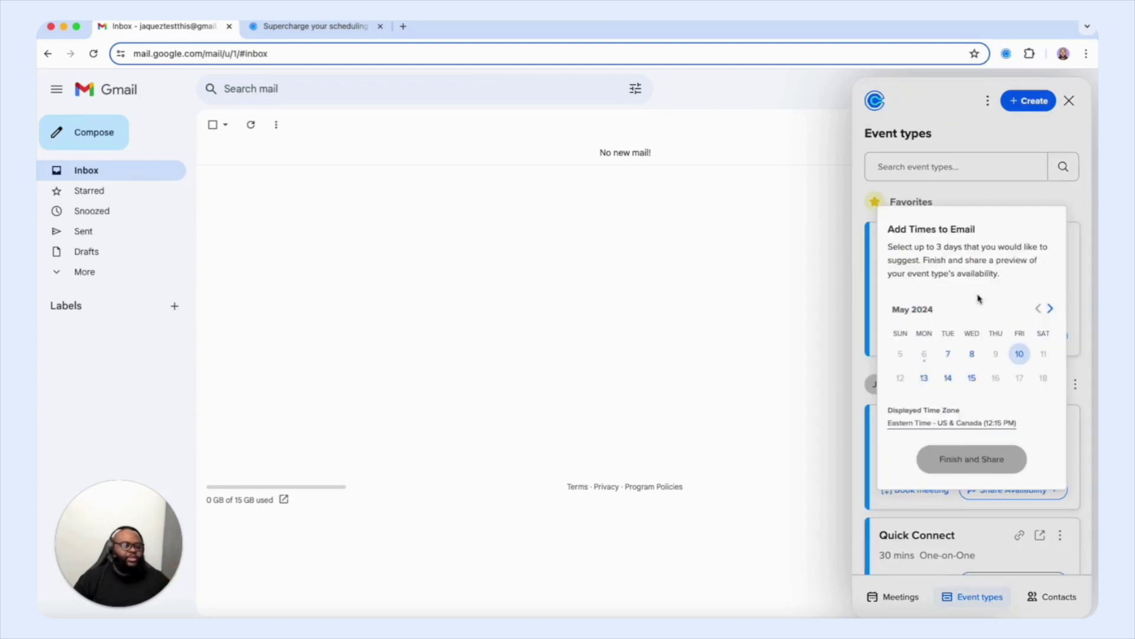
left_click(948, 354)
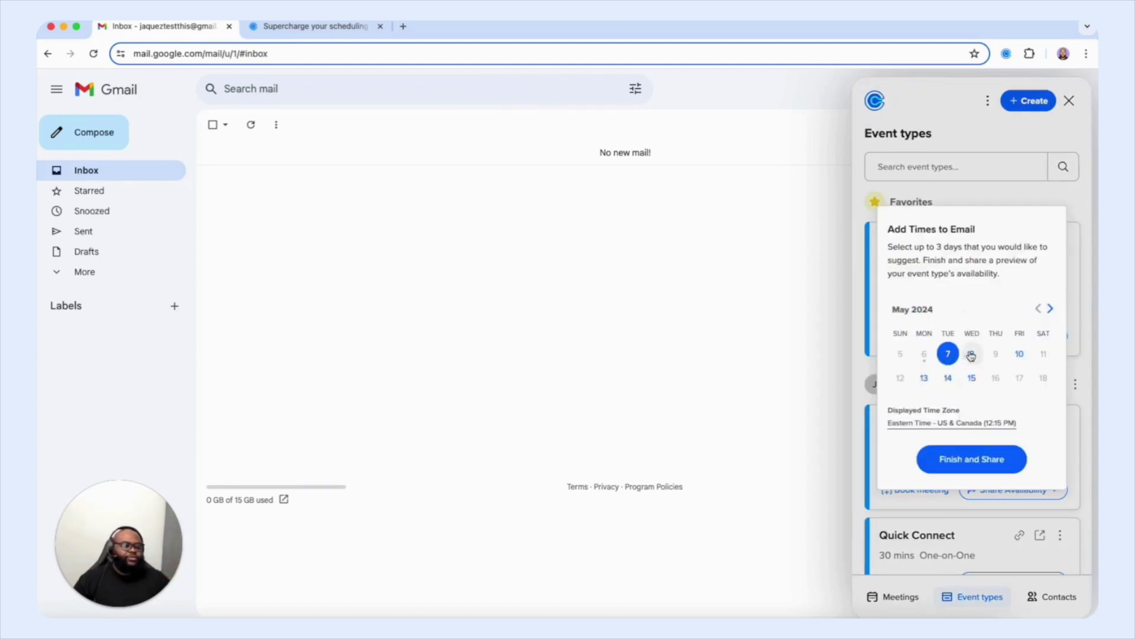
left_click(971, 353)
left_click(971, 378)
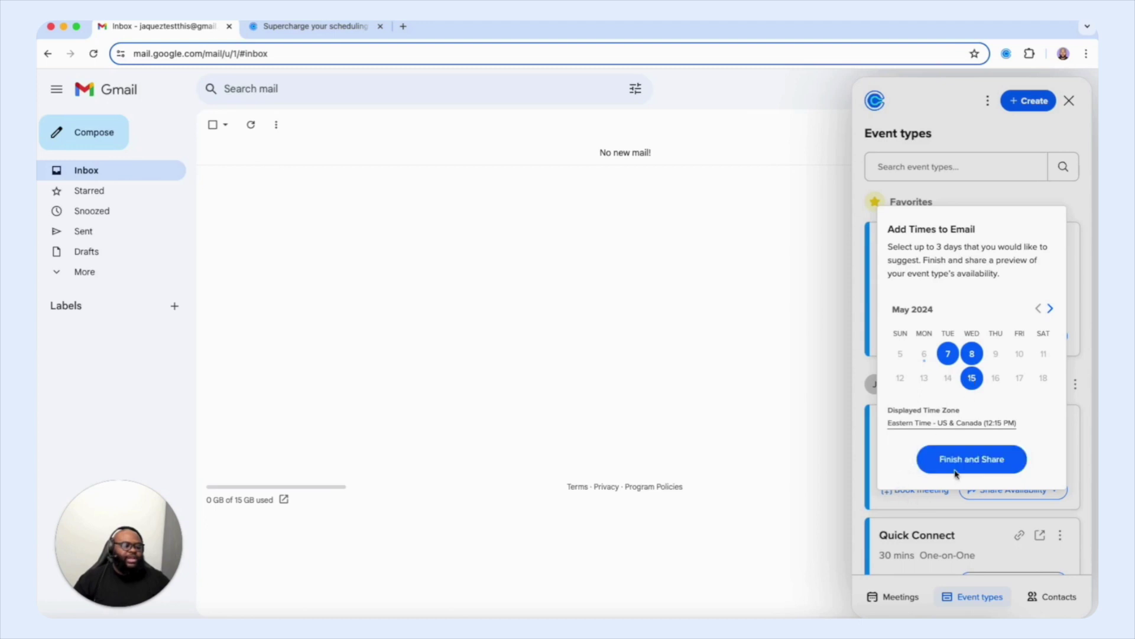
left_click(972, 459)
Step: Paste the Calendly Account Creation Hour time slots into a new Gmail message and minimize the draft
left_click(957, 423)
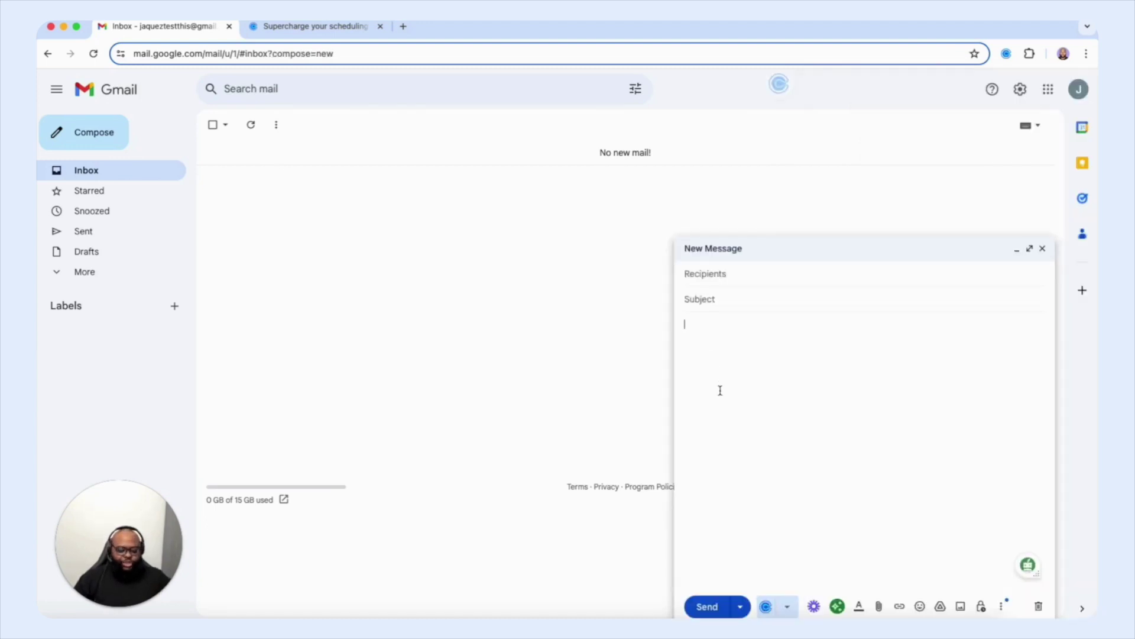
type("Please select the time that works best for you. Event: Calendly Account Creation Hour Time zone: Eastern Time - US & Canada Change TUE\tWED\tWED May 7\tMay 8\tMay 15 1:00 PM\t9:00 AM\t9:00 AM 2:00 PM\t10:00 AM\t10:00 AM 3:00 PM\t11:00 AM\t11:00 AM Need another time? See full list of times")
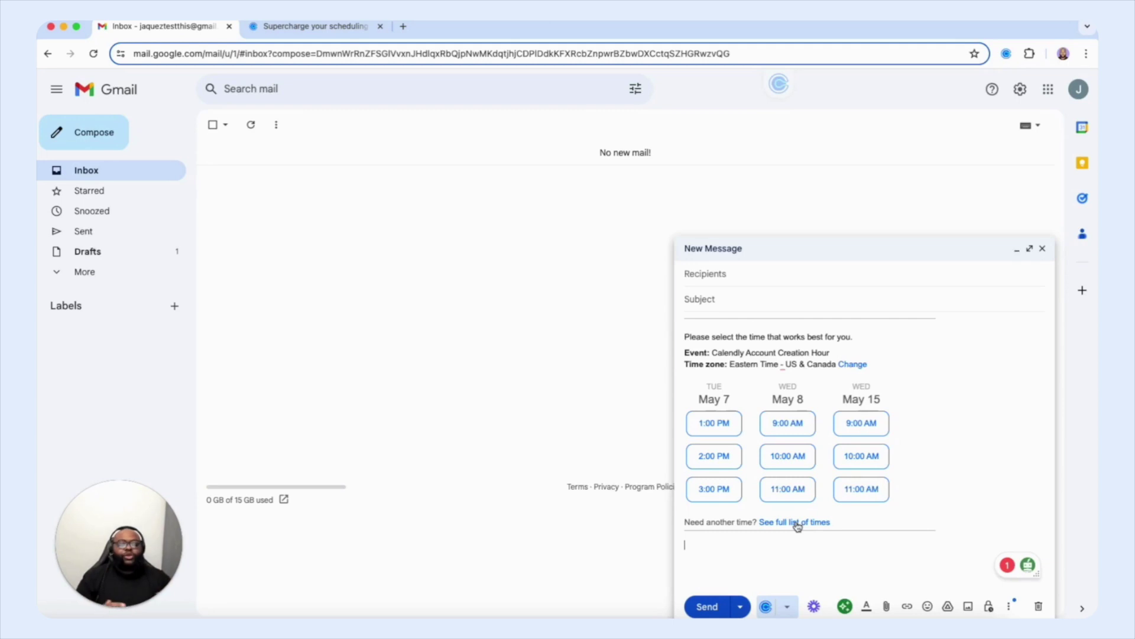
left_click(1016, 249)
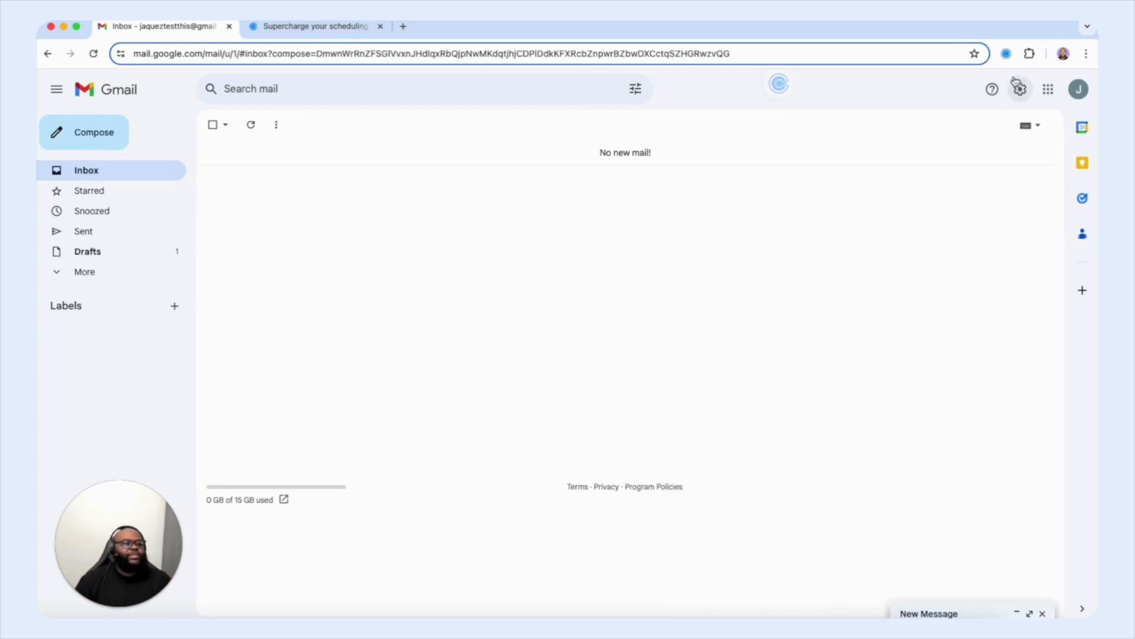
Step: Open the Calendly extension panel to show its Event types list over the Gmail inbox
left_click(1006, 53)
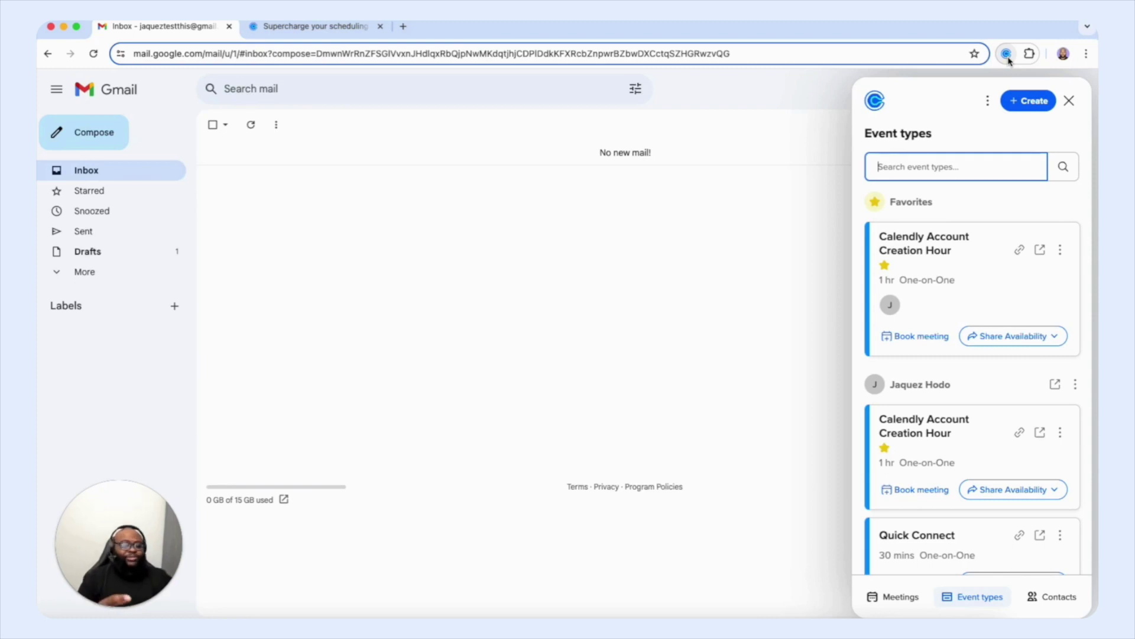
Step: View the saved Contacts list in the Calendly extension, then return to the Event types list
left_click(600, 392)
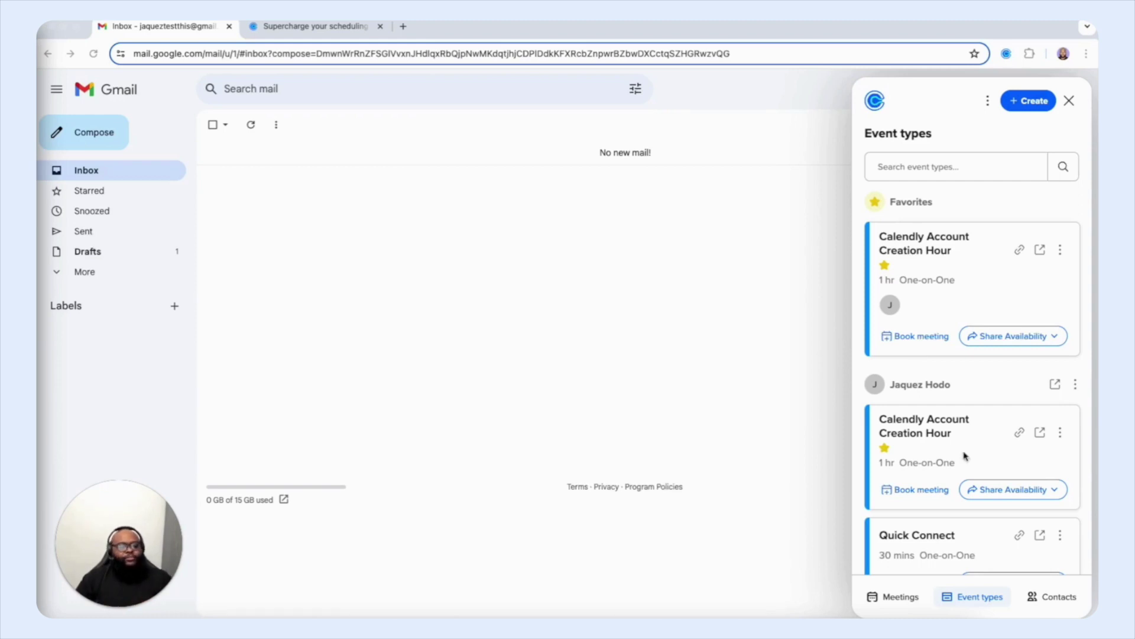
left_click(1047, 598)
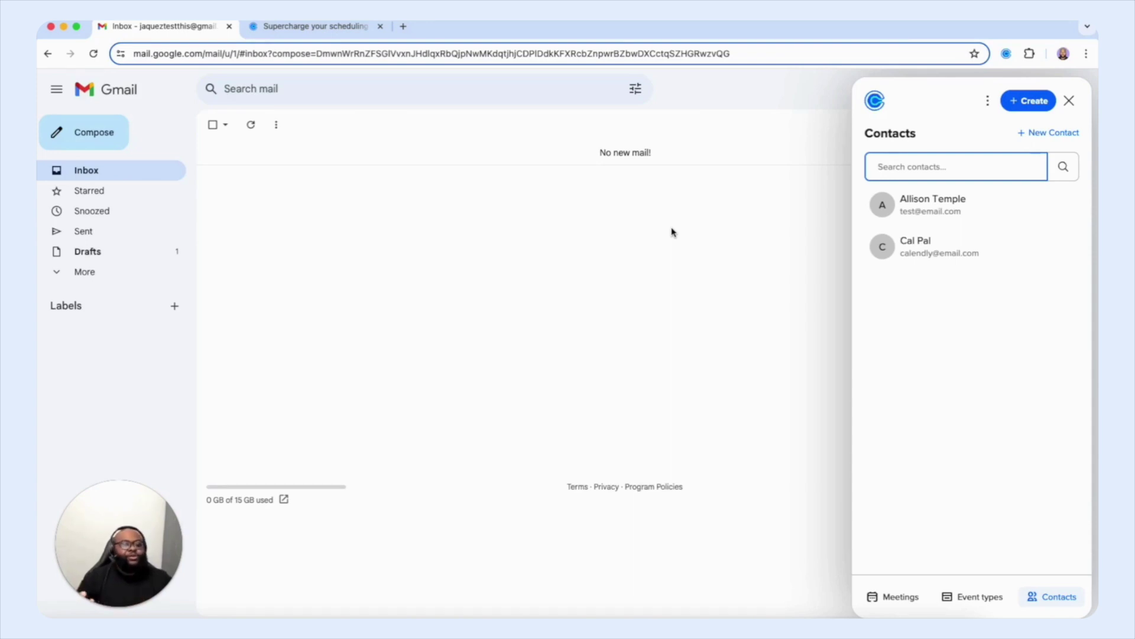
left_click(946, 596)
Step: Open the Share Availability dropdown on the Calendly Account Creation Hour card
left_click(1009, 336)
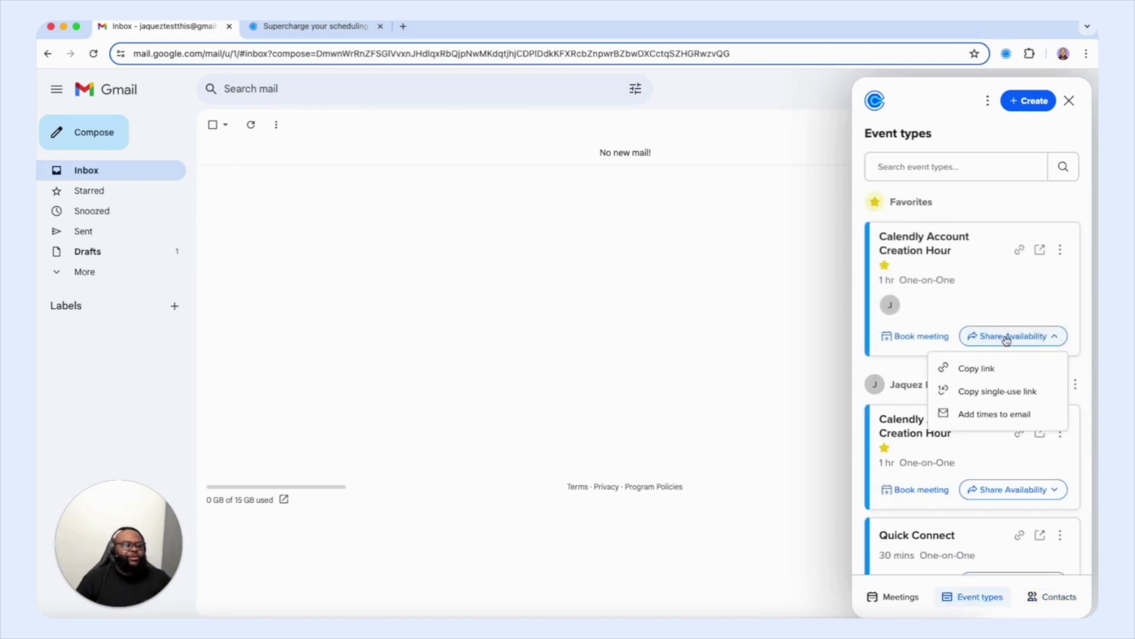